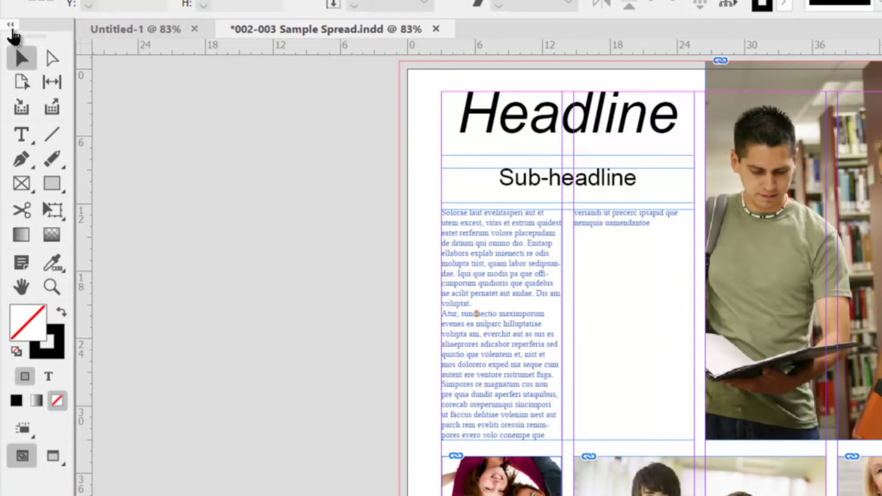
# Switch the toolbox to a single column and back to two columns, and look up its Tools visibility option.
pyautogui.click(10, 24)
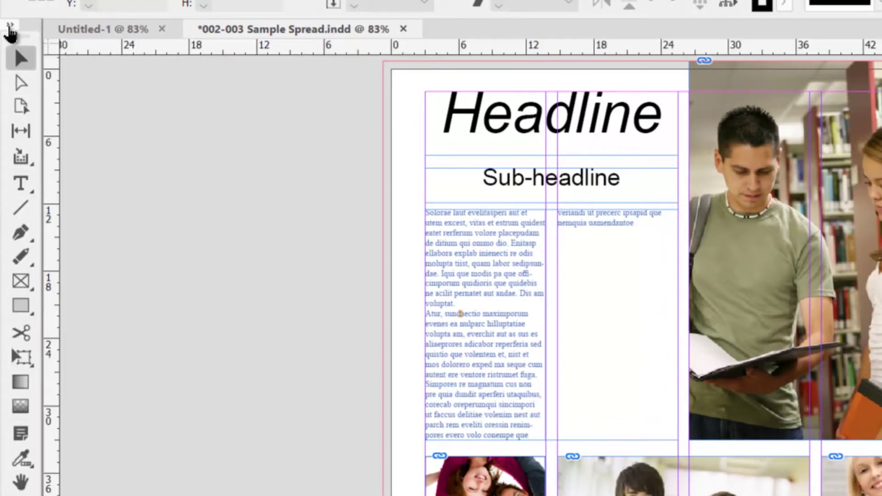
pyautogui.click(10, 25)
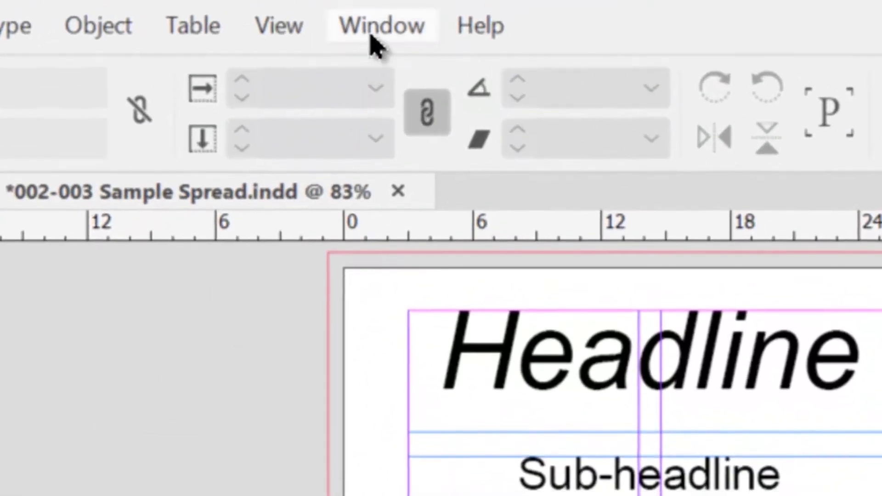
pyautogui.click(375, 41)
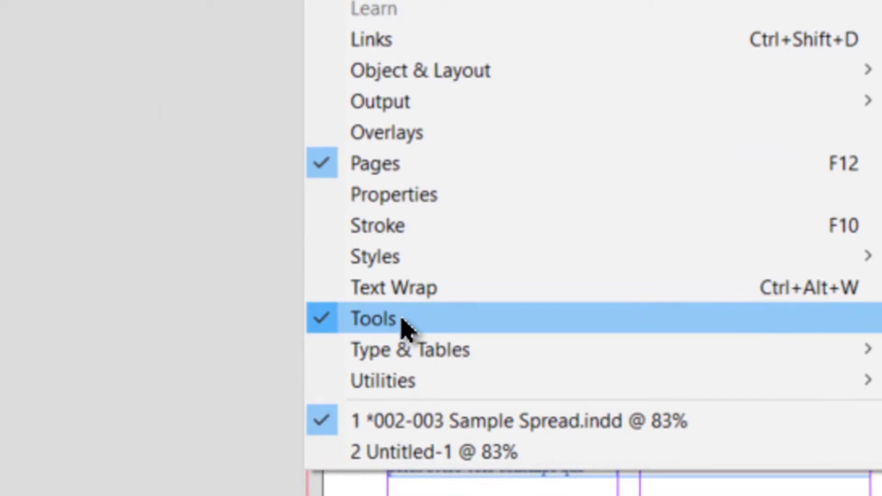
# Widen the large library photo's frame leftward over the second text column, and bring its left edge back to the column guide.
pyautogui.click(9, 39)
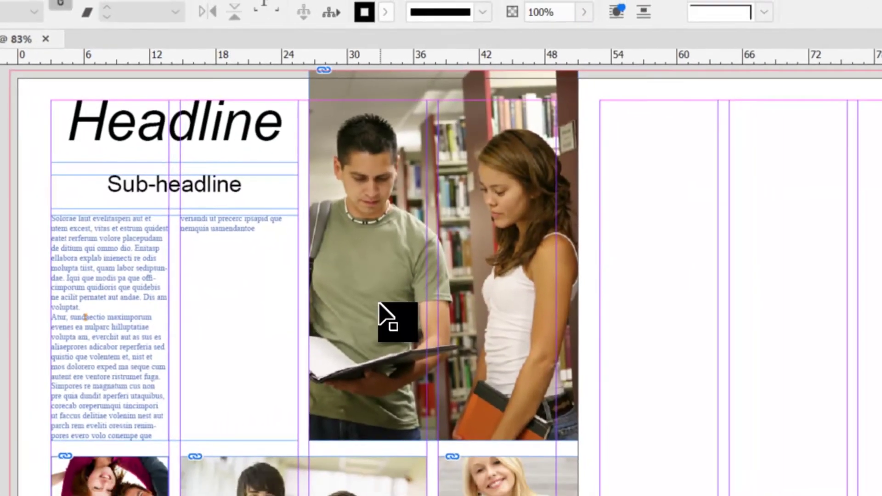
pyautogui.click(378, 313)
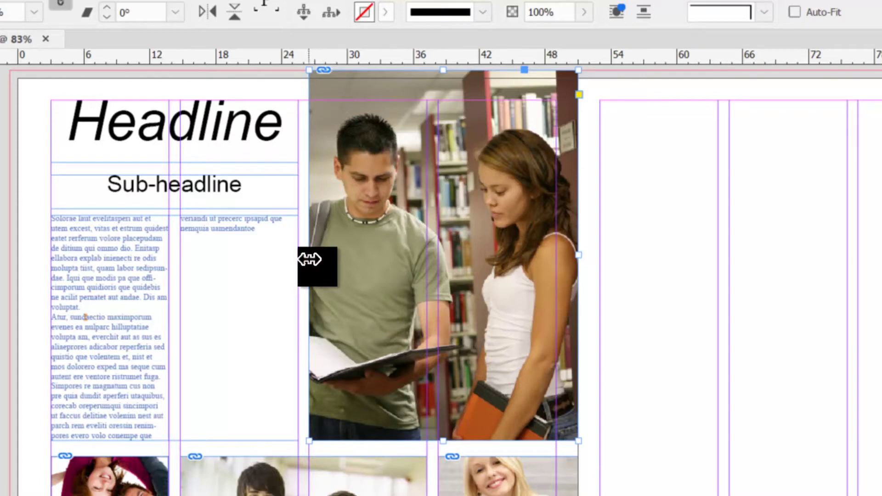
pyautogui.moveTo(309, 257); pyautogui.dragTo(219, 258)
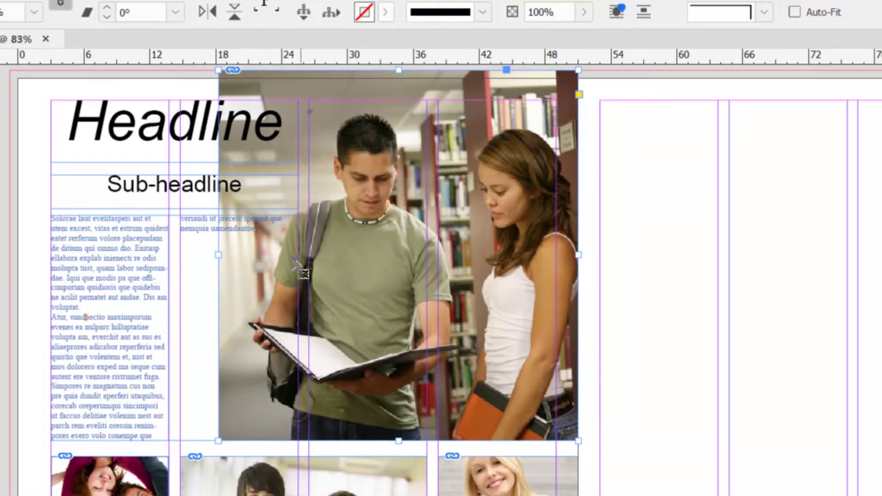
pyautogui.moveTo(219, 259); pyautogui.dragTo(312, 262)
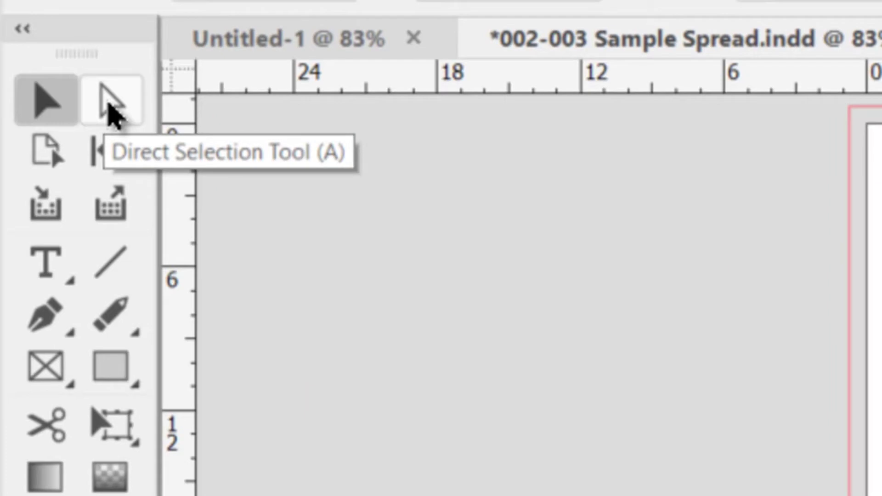
# Try shifting the library image to the left inside its frame with the Direct Selection tool, and undo the move.
pyautogui.click(110, 111)
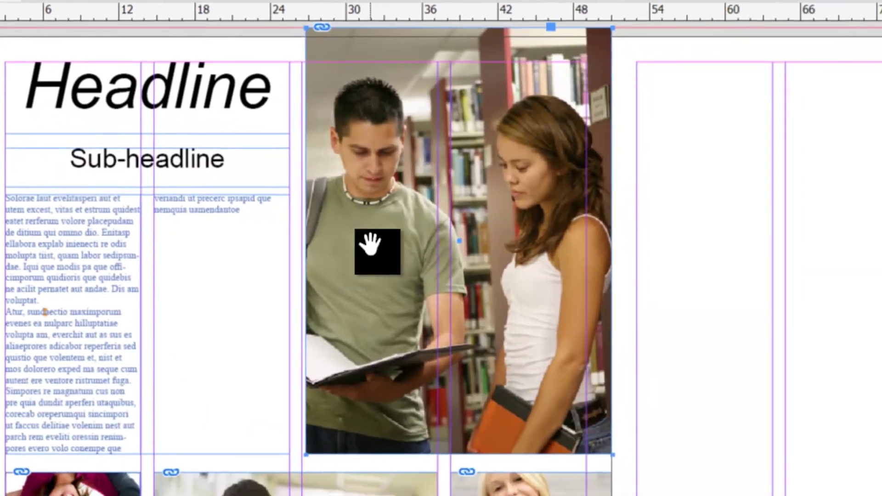
pyautogui.click(371, 245)
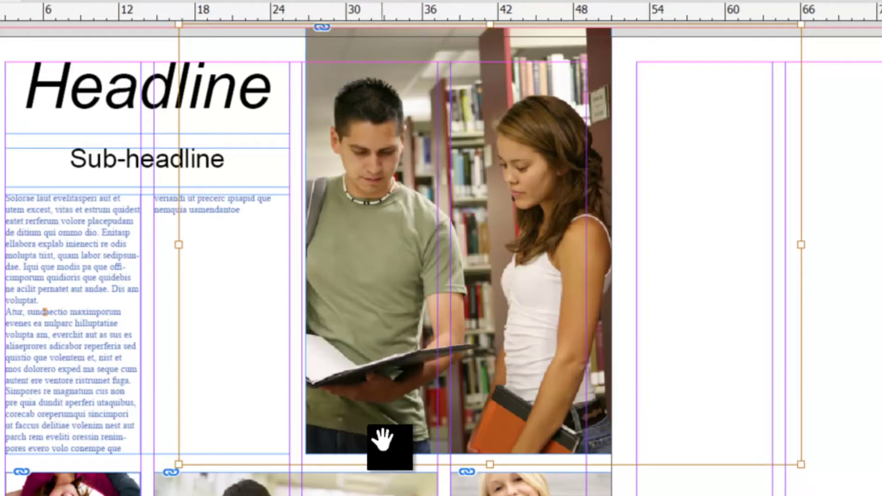
pyautogui.moveTo(521, 221)
pyautogui.mouseDown()
pyautogui.moveTo(469, 213)
pyautogui.moveTo(517, 223)
pyautogui.moveTo(469, 236)
pyautogui.moveTo(549, 238)
pyautogui.moveTo(511, 226)
pyautogui.mouseUp()
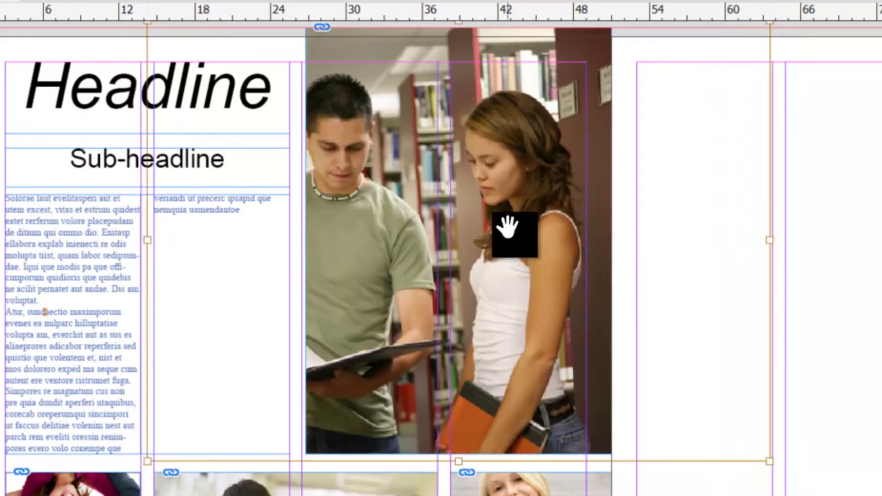
pyautogui.hotkey('ctrl', 'z')
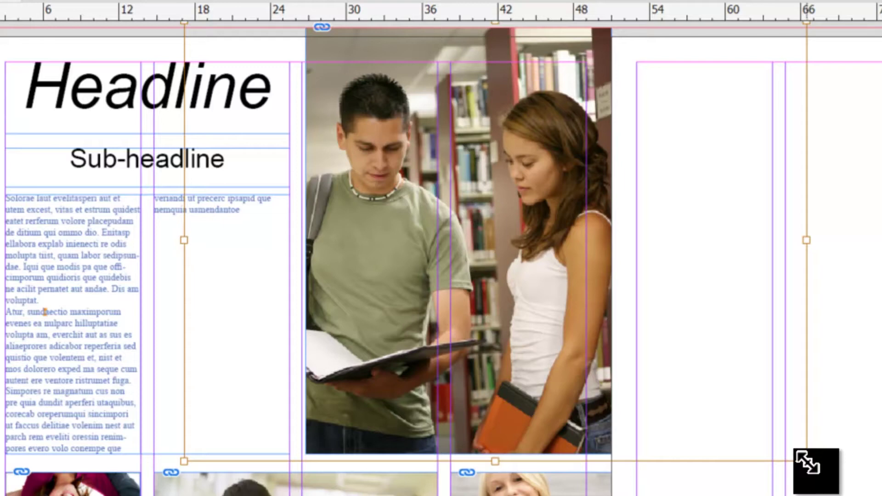
# Shrink the library image proportionally inside its frame, undo a trial vertical stretch, and scale it back up to fill the frame.
pyautogui.moveTo(807, 461); pyautogui.dragTo(644, 364)
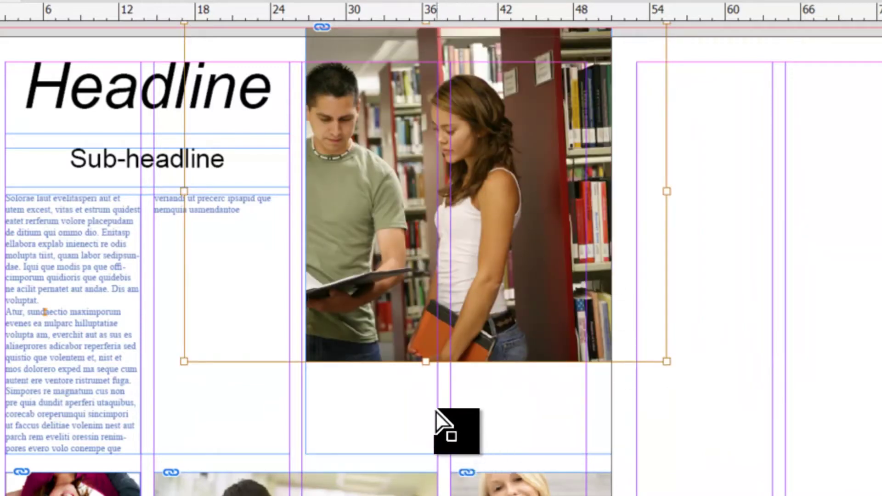
pyautogui.moveTo(428, 363); pyautogui.dragTo(429, 482)
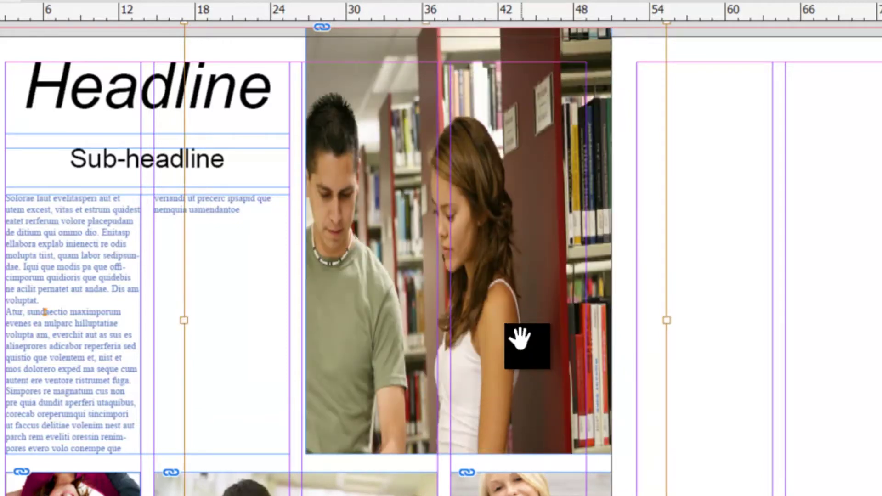
pyautogui.hotkey('ctrl', 'z')
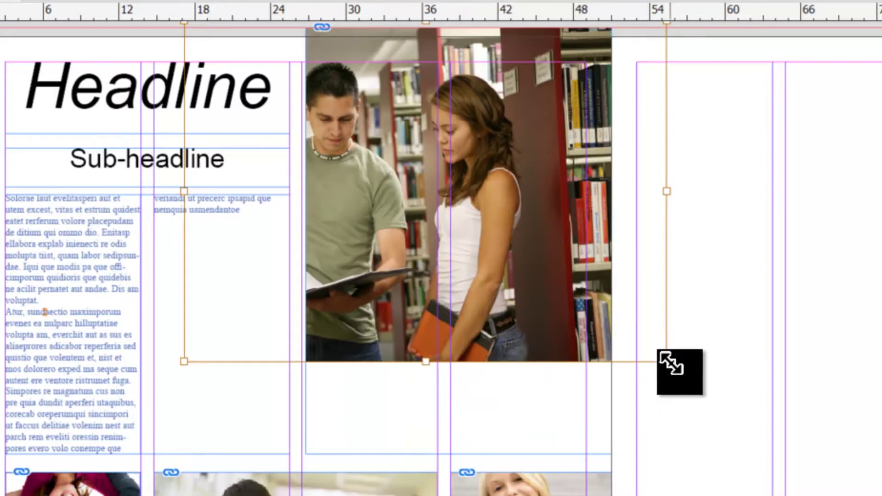
pyautogui.moveTo(674, 365); pyautogui.dragTo(804, 471)
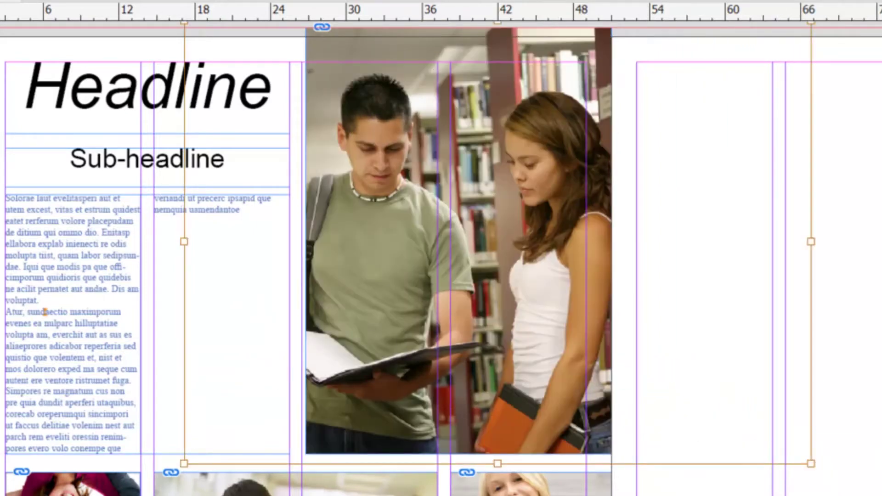
# Try reshaping the library photo's frame by moving only its lower-right corner point inward with the Direct Selection tool.
pyautogui.hotkey('ctrl', 'shift', 'a')
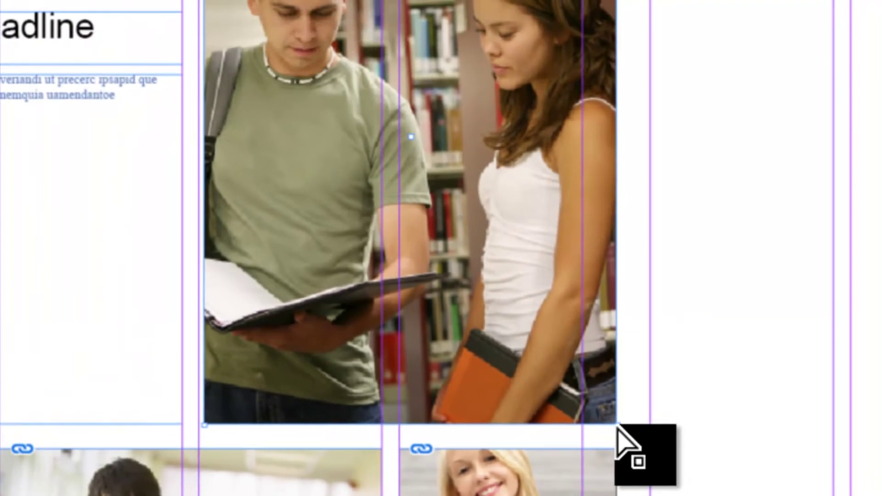
pyautogui.moveTo(616, 422); pyautogui.dragTo(463, 188)
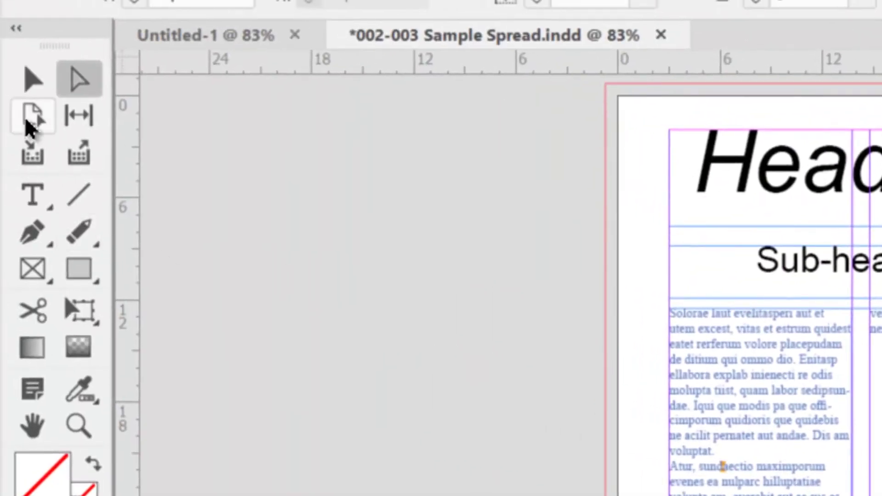
# Try offsetting the right-hand page of the spread downward with the Page tool.
pyautogui.click(34, 117)
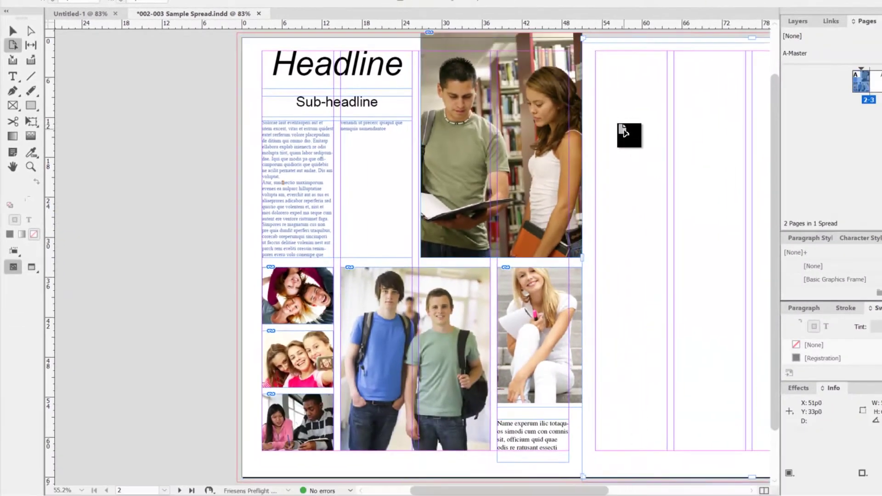
pyautogui.moveTo(623, 132); pyautogui.dragTo(630, 172)
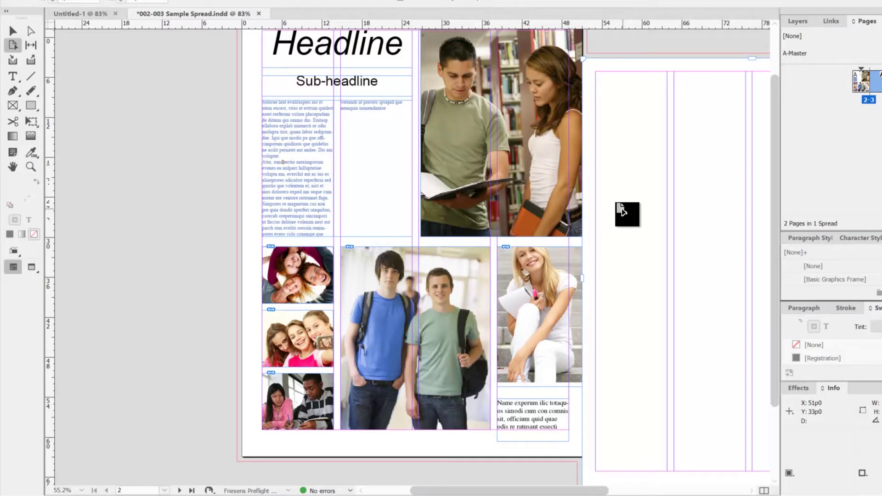
pyautogui.hotkey('alt', 'e')
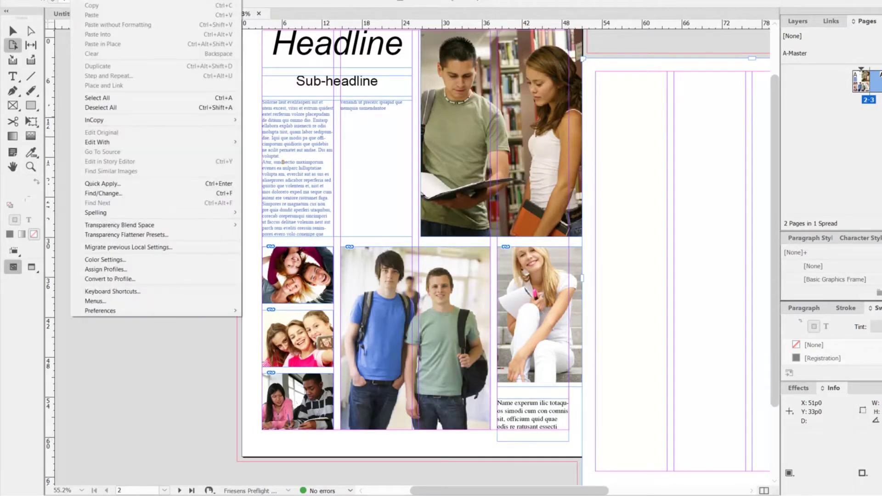
pyautogui.press('Escape')
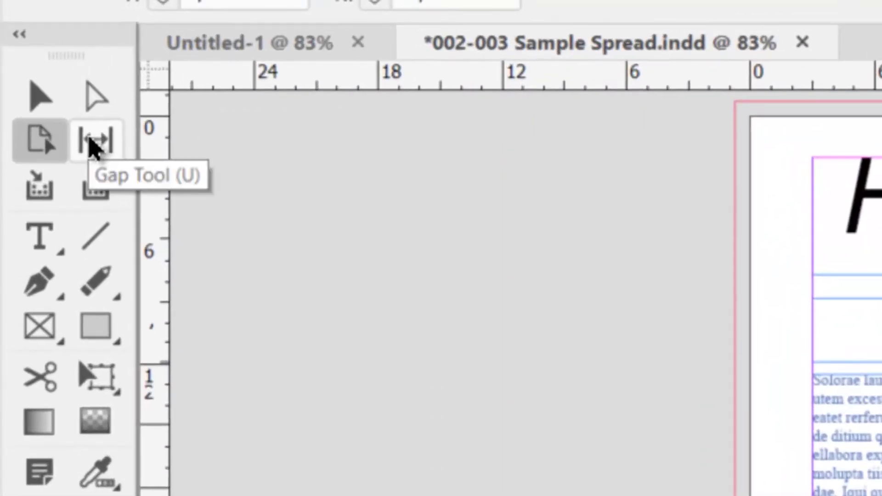
# With the Gap tool, move the gap between the two boys' photo and the blonde woman's photo leftward, and adjust the upper small-photo gap.
pyautogui.click(94, 144)
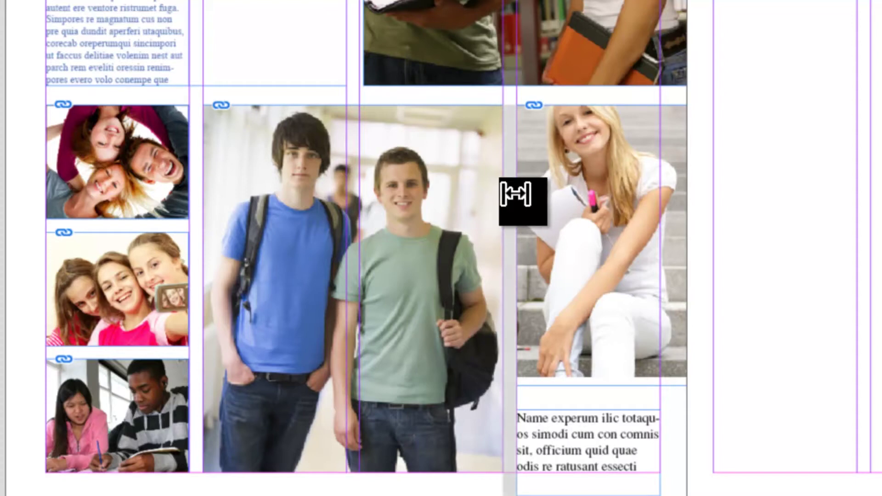
pyautogui.moveTo(510, 195); pyautogui.dragTo(439, 198)
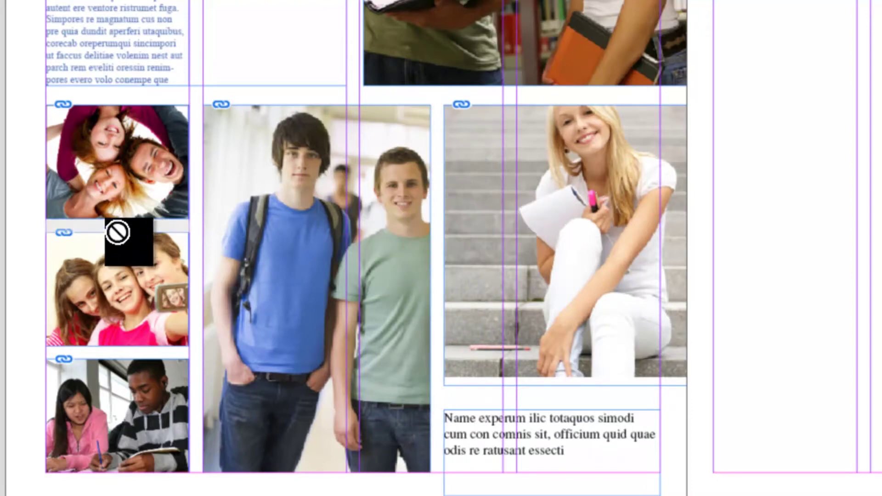
pyautogui.moveTo(118, 225)
pyautogui.mouseDown()
pyautogui.moveTo(124, 179)
pyautogui.moveTo(128, 226)
pyautogui.mouseUp()
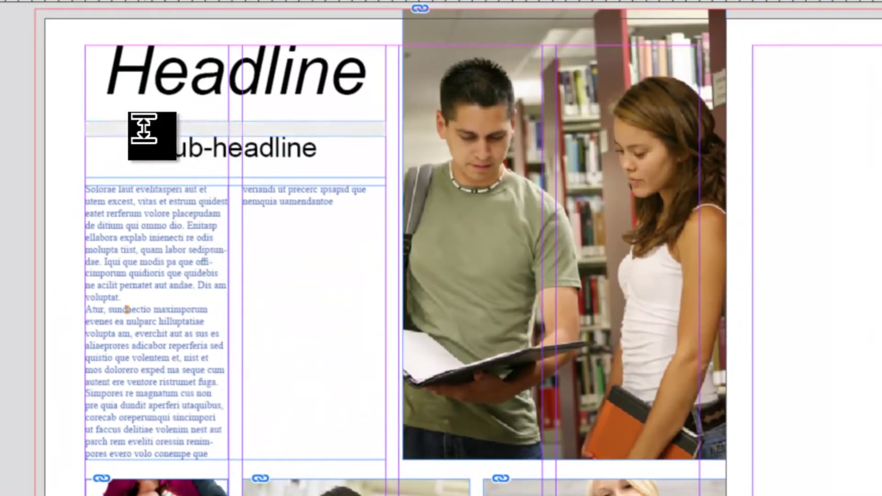
# Adjust the gaps between headline and sub-headline, body text and library photo, and page edge and left column with the Gap tool.
pyautogui.moveTo(142, 129); pyautogui.dragTo(158, 119)
pyautogui.moveTo(401, 282)
pyautogui.mouseDown()
pyautogui.moveTo(394, 280)
pyautogui.moveTo(448, 273)
pyautogui.moveTo(392, 269)
pyautogui.moveTo(402, 278)
pyautogui.mouseUp()
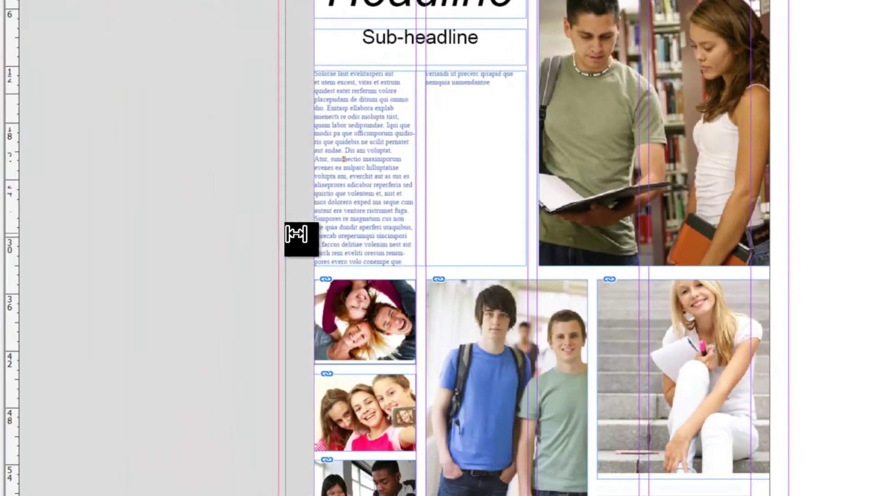
pyautogui.moveTo(295, 233)
pyautogui.mouseDown()
pyautogui.moveTo(319, 229)
pyautogui.moveTo(295, 229)
pyautogui.mouseUp()
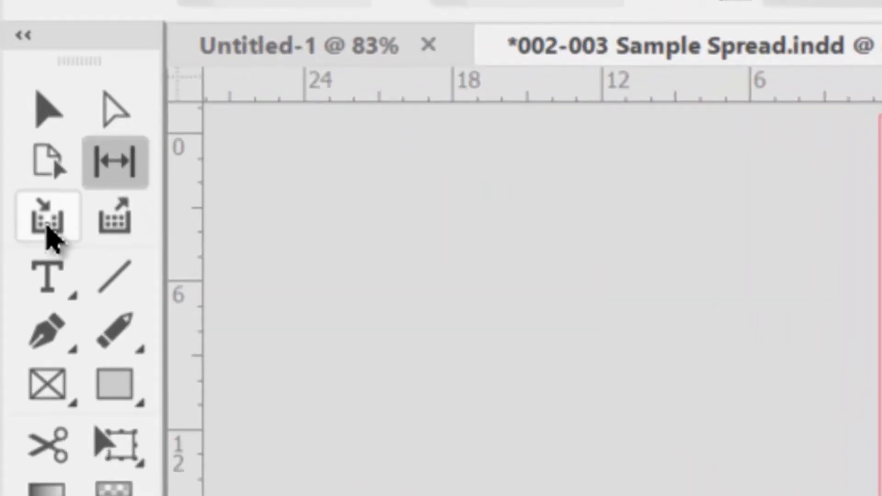
pyautogui.click(47, 228)
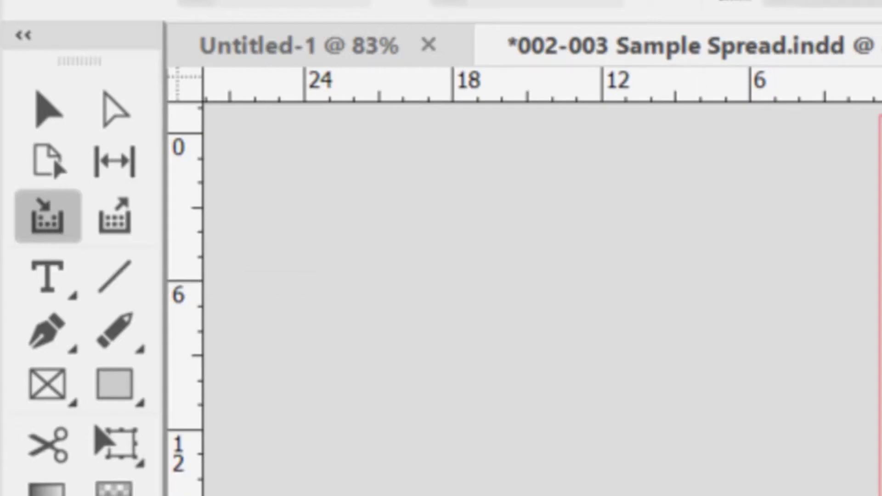
pyautogui.click(115, 202)
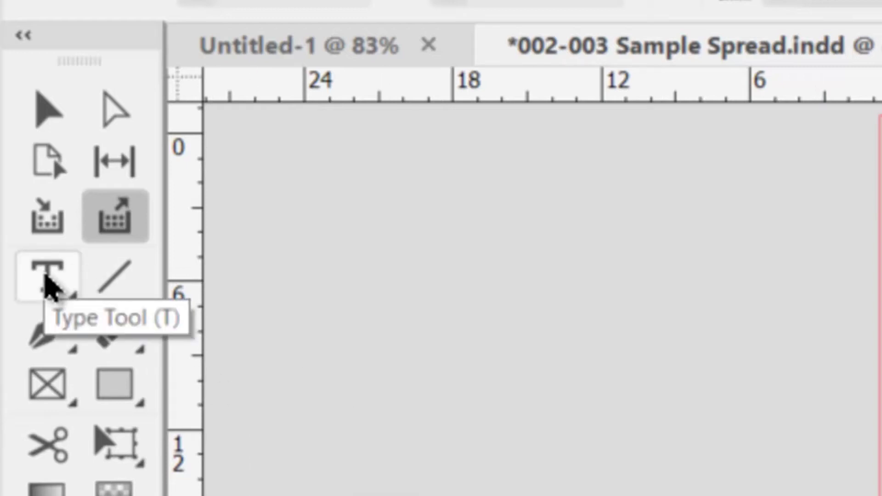
# Draw an empty text frame about 16p2 wide and 17p0 high near the upper-left of the right-hand page.
pyautogui.click(49, 278)
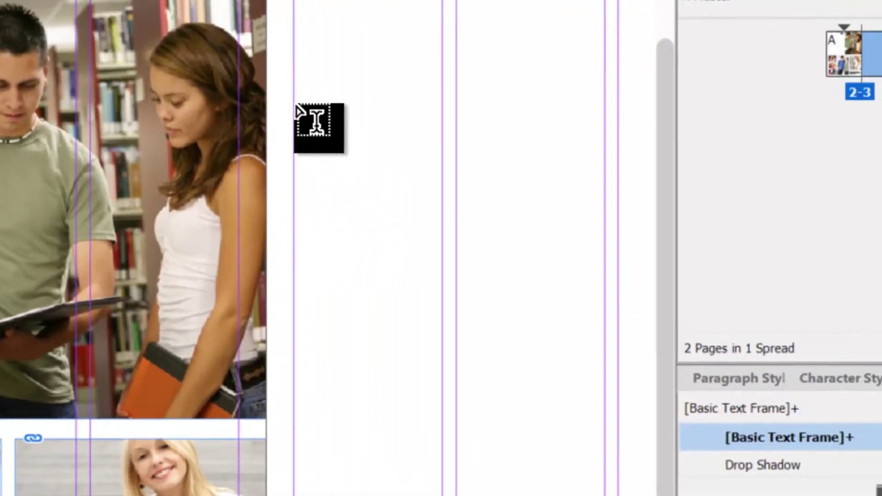
pyautogui.moveTo(287, 101); pyautogui.dragTo(510, 335)
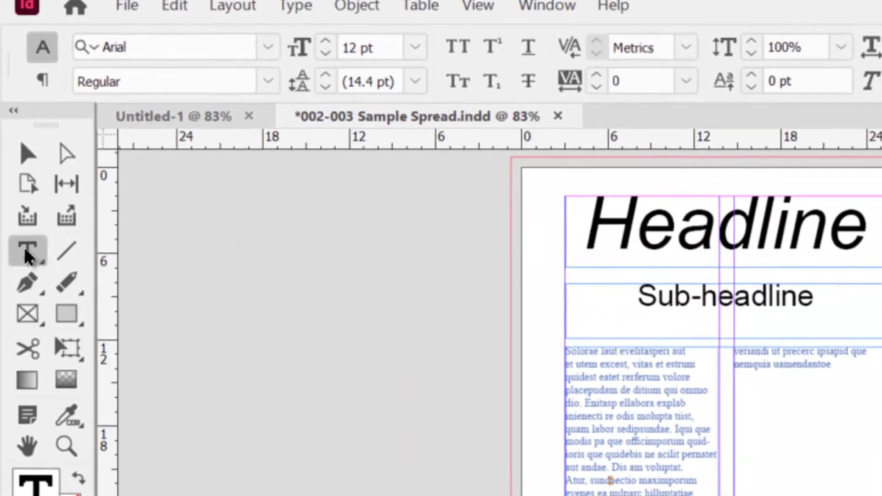
# Draw an elliptical graphics frame about 18p2 wide and 16p7 high below the empty text frame on the right-hand page.
pyautogui.click(26, 261)
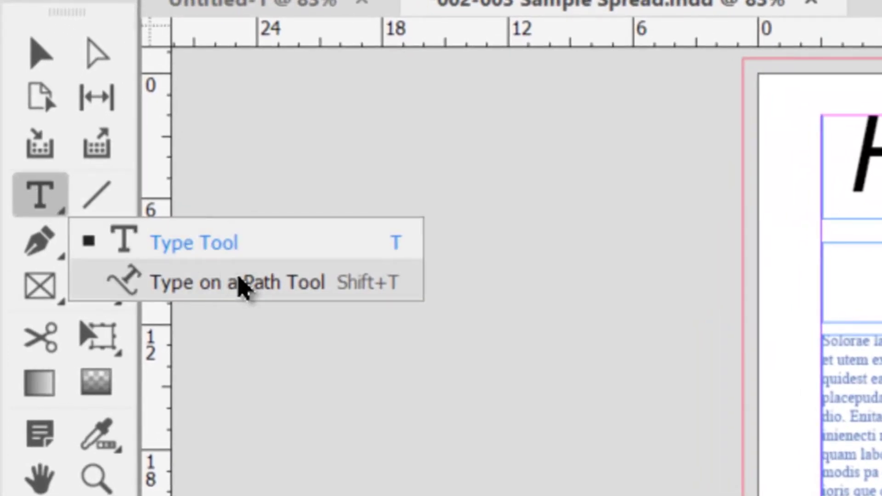
pyautogui.click(240, 283)
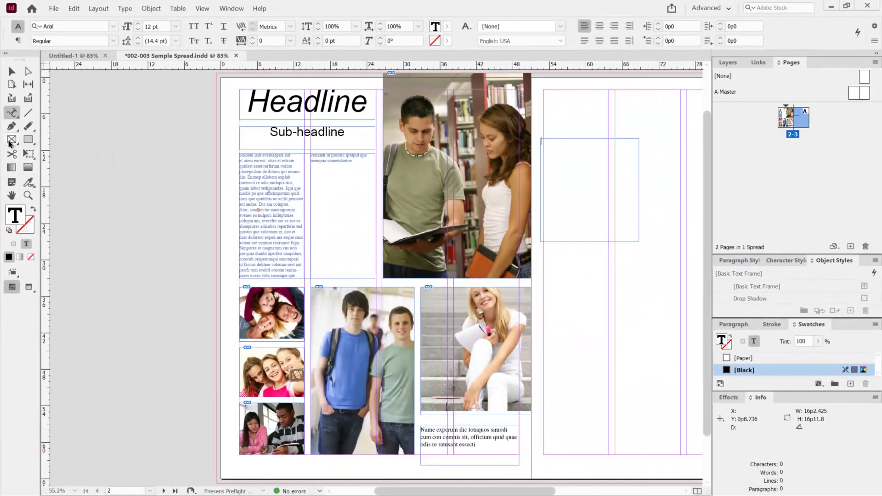
pyautogui.moveTo(8, 143); pyautogui.dragTo(61, 164)
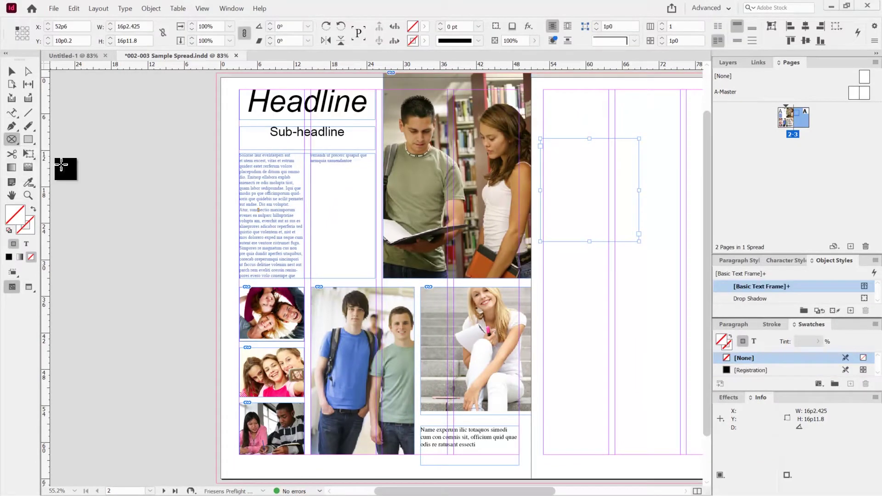
pyautogui.moveTo(550, 262); pyautogui.dragTo(659, 364)
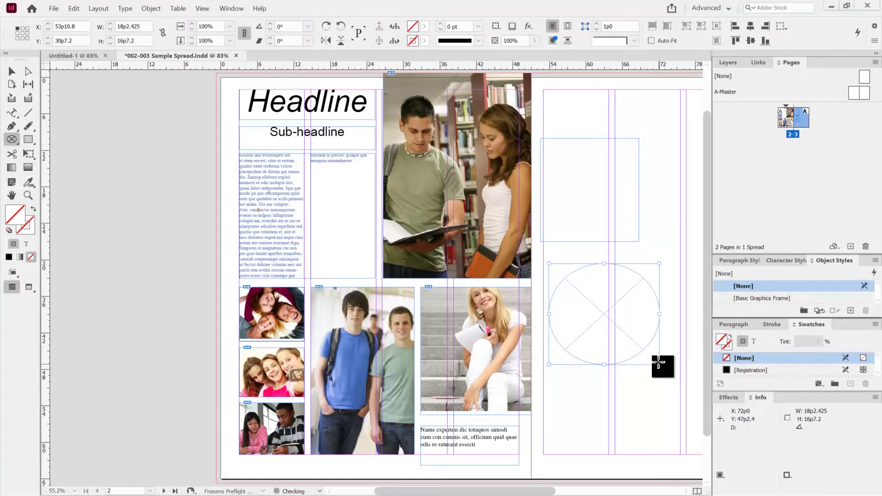
# Add repeated "asdf" placeholder text as type on a path along the outer edge of the ellipse.
pyautogui.click(13, 113)
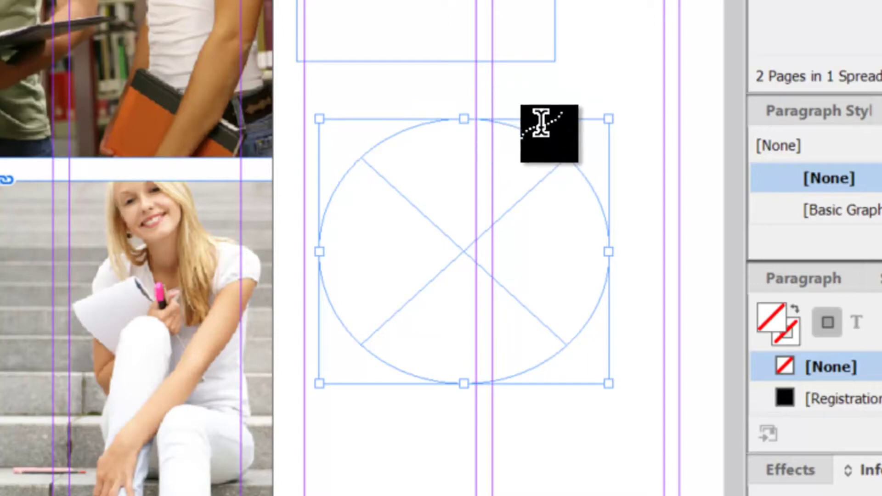
pyautogui.click(545, 134)
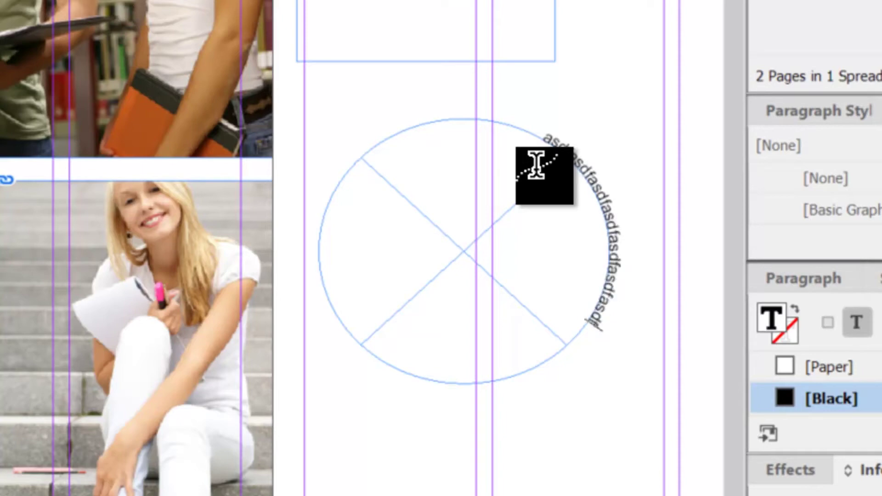
pyautogui.write('sssasdfasdf')
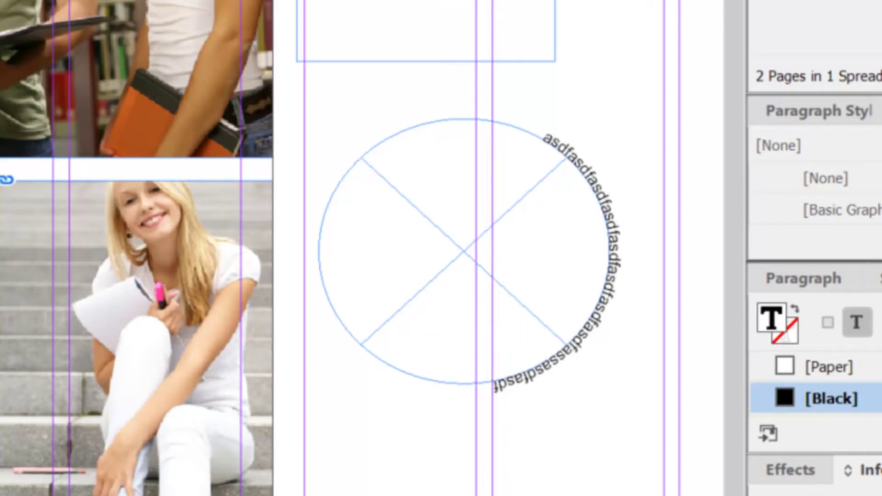
pyautogui.press('Escape')
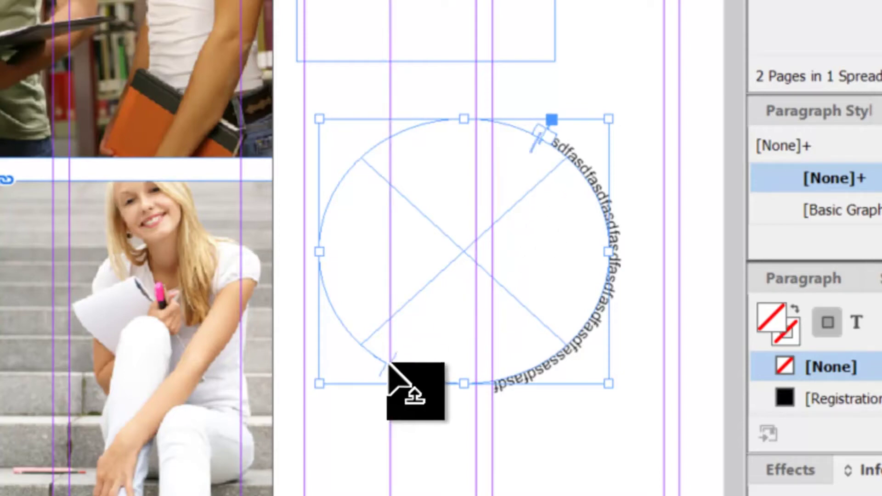
# Flip the path type to the inside of the ellipse and reposition its start bracket so the text runs along the lower curve.
pyautogui.moveTo(395, 357)
pyautogui.mouseDown()
pyautogui.moveTo(404, 365)
pyautogui.moveTo(390, 350)
pyautogui.mouseUp()
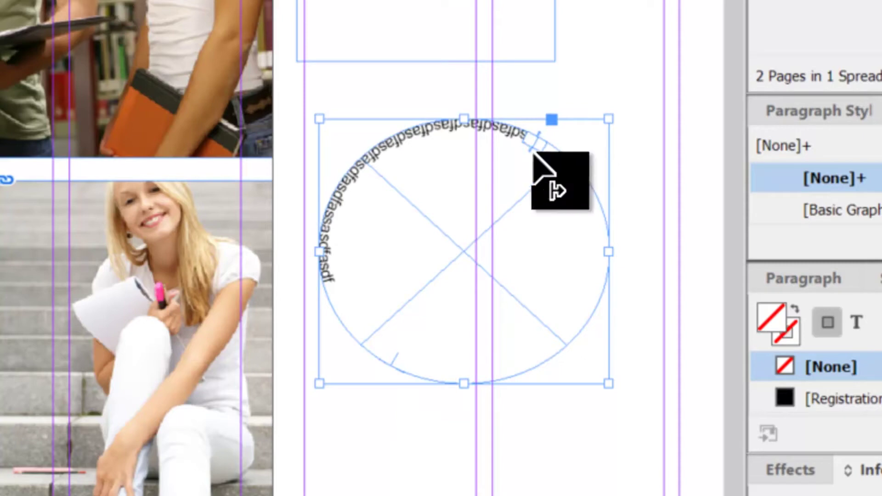
pyautogui.moveTo(534, 154); pyautogui.dragTo(381, 321)
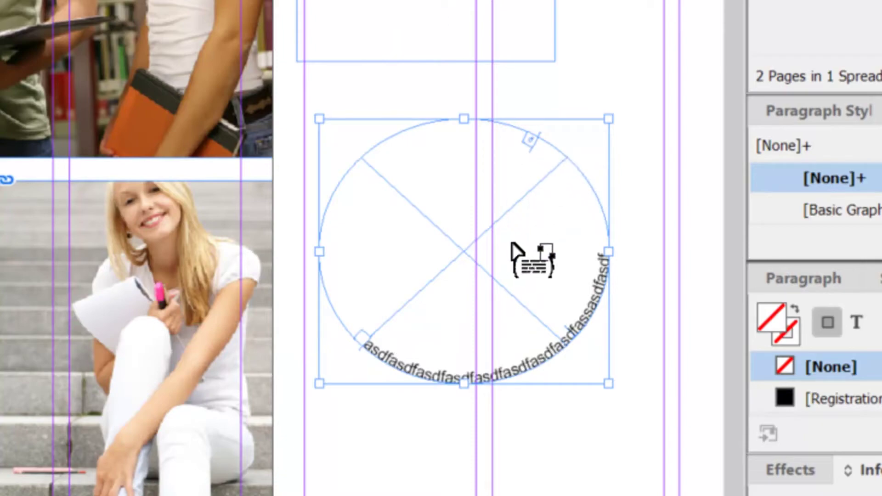
pyautogui.press('Escape')
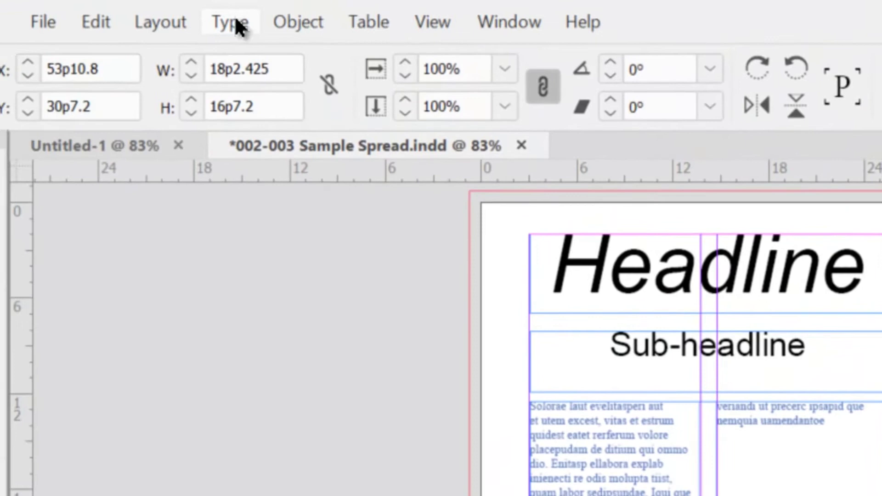
# Open the Type on a Path options for the ellipse's text and review the available effects.
pyautogui.click(233, 24)
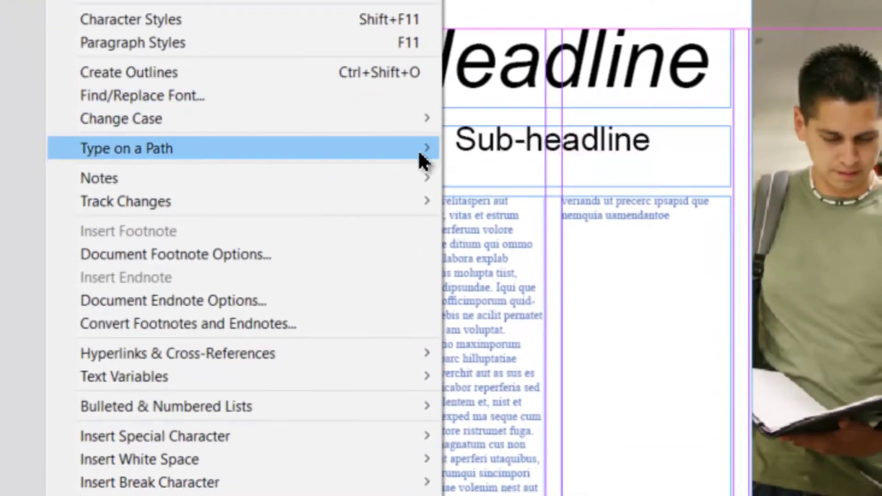
pyautogui.moveTo(411, 150)
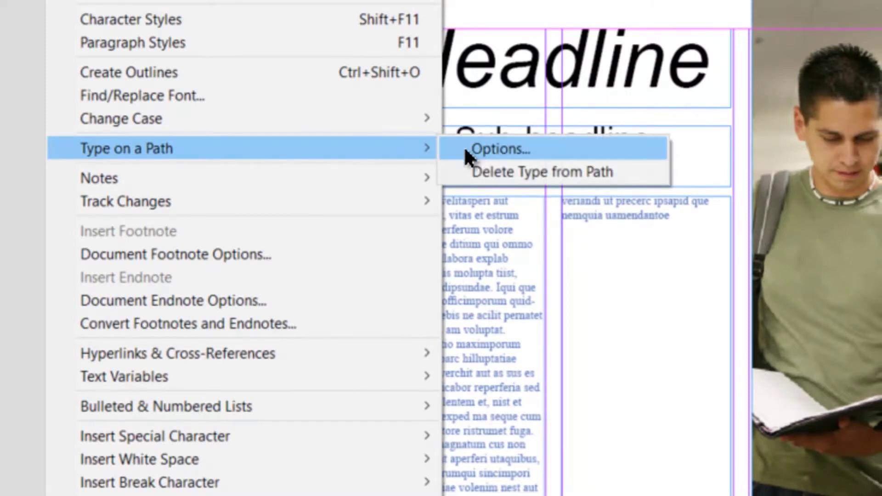
pyautogui.click(492, 148)
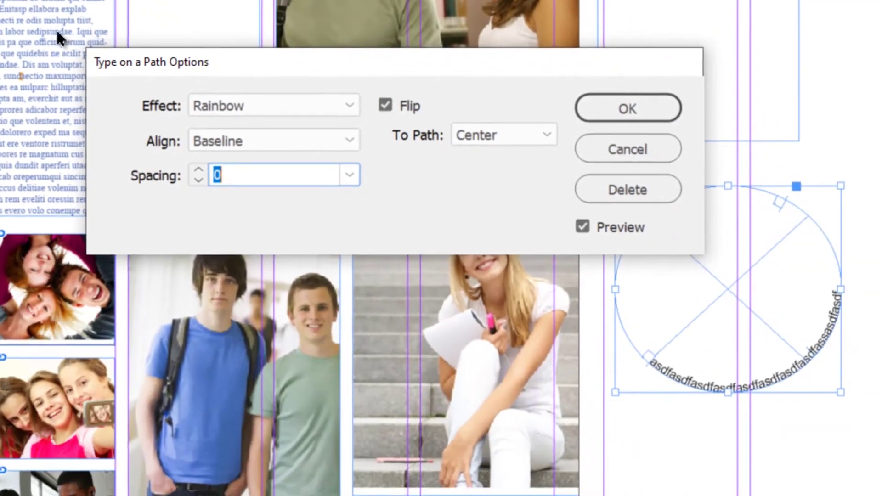
pyautogui.moveTo(423, 74); pyautogui.dragTo(346, 99)
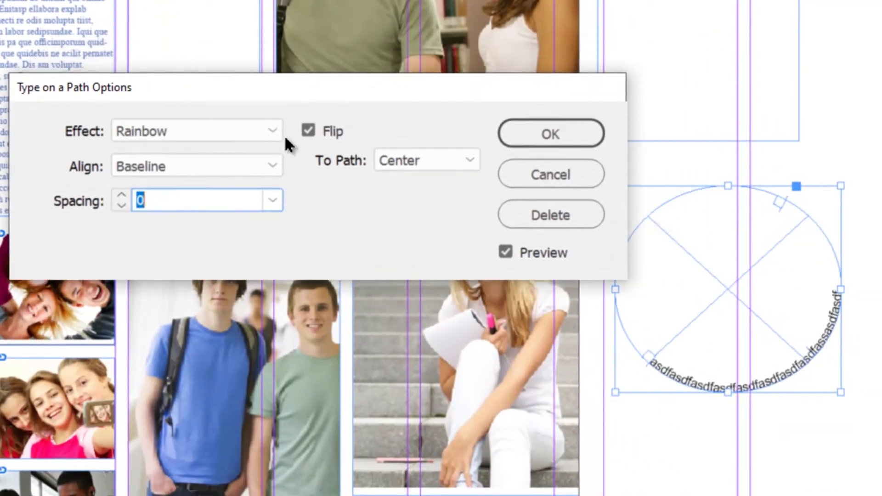
pyautogui.click(273, 132)
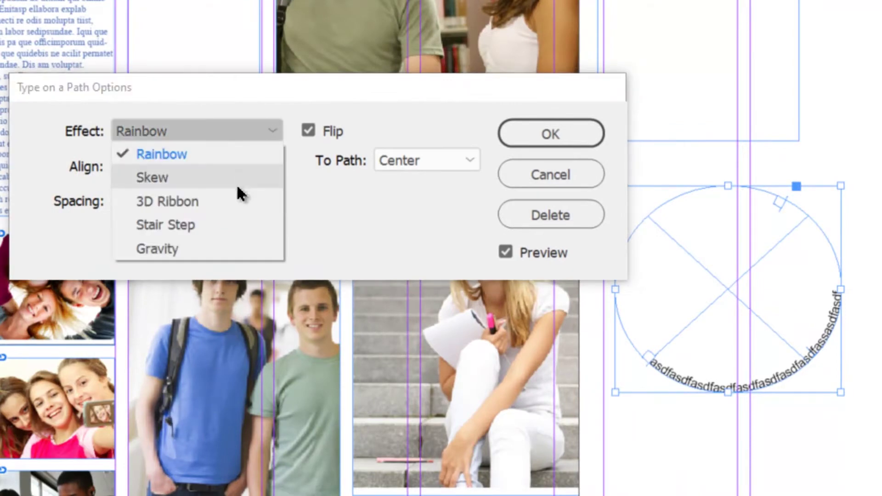
pyautogui.click(273, 133)
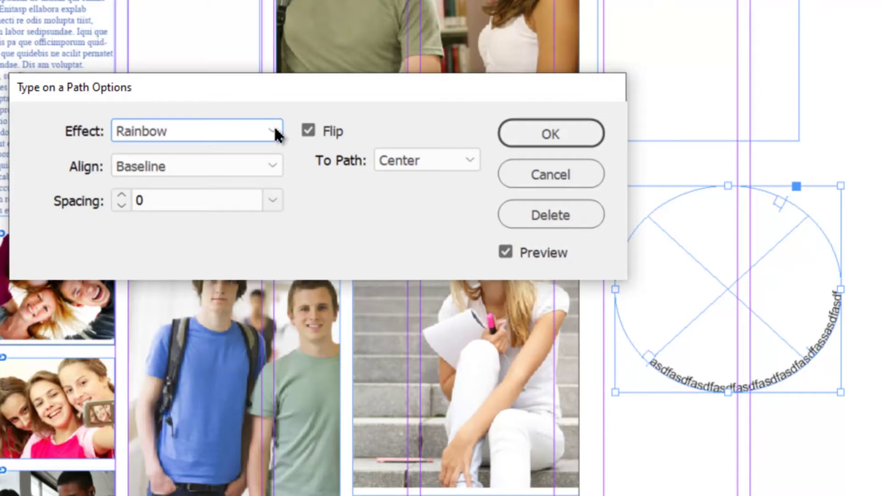
# Try toggling Flip and aligning the type to the Bottom and Top of the path.
pyautogui.click(306, 131)
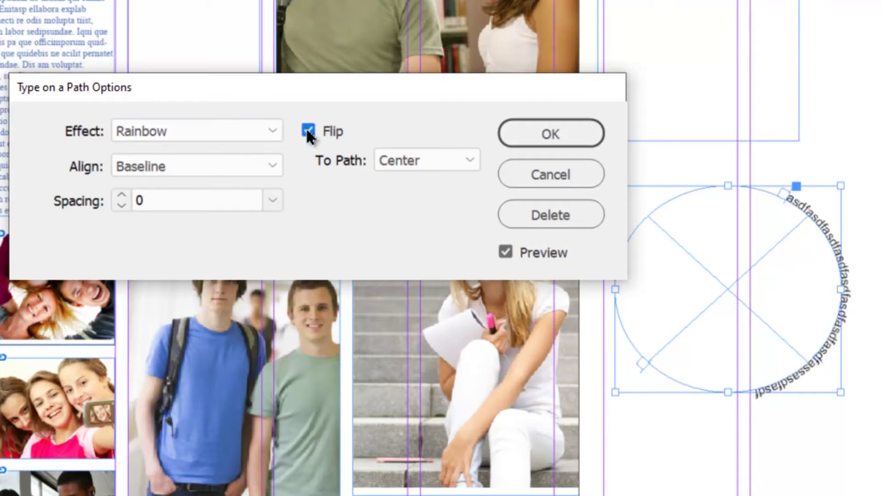
pyautogui.click(419, 158)
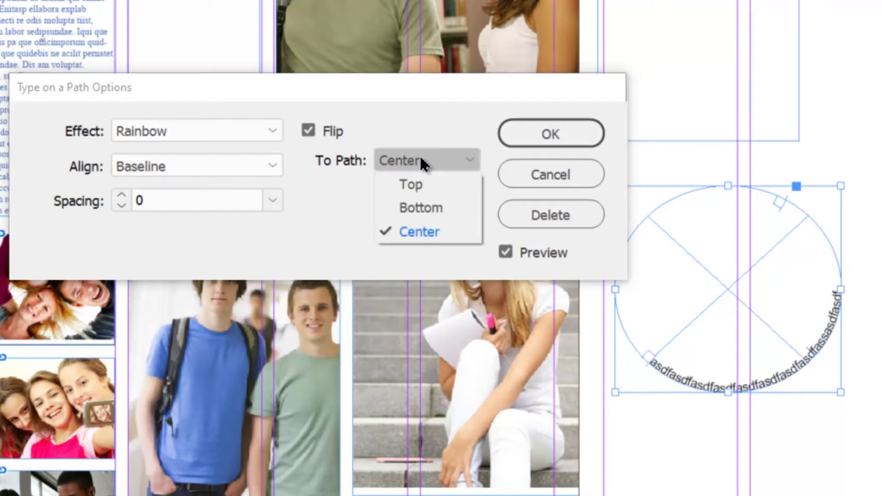
pyautogui.click(422, 203)
pyautogui.click(421, 156)
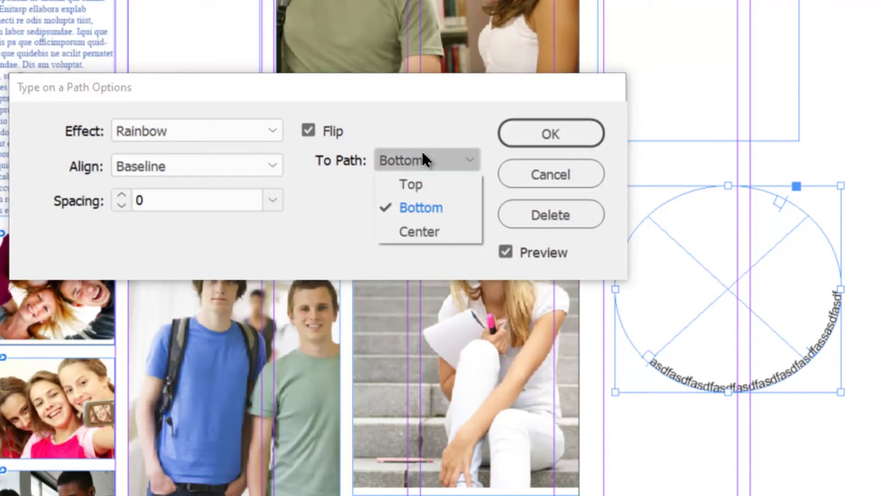
pyautogui.click(407, 185)
pyautogui.click(404, 161)
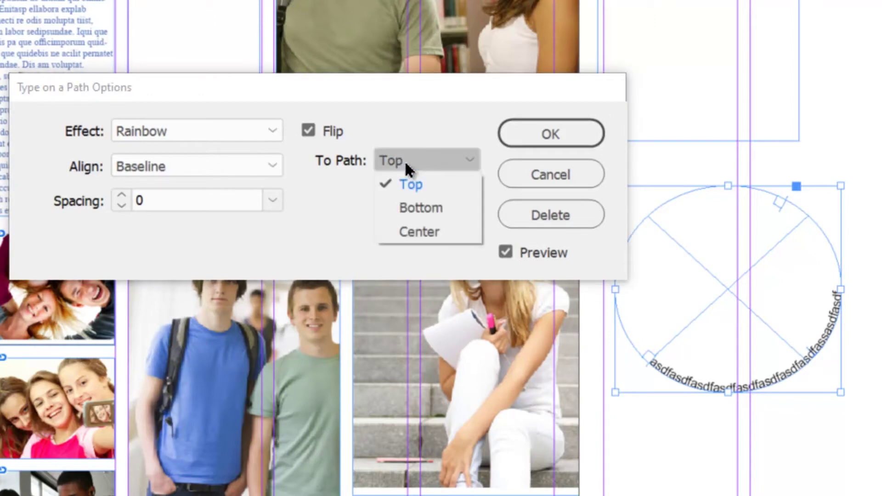
pyautogui.click(411, 191)
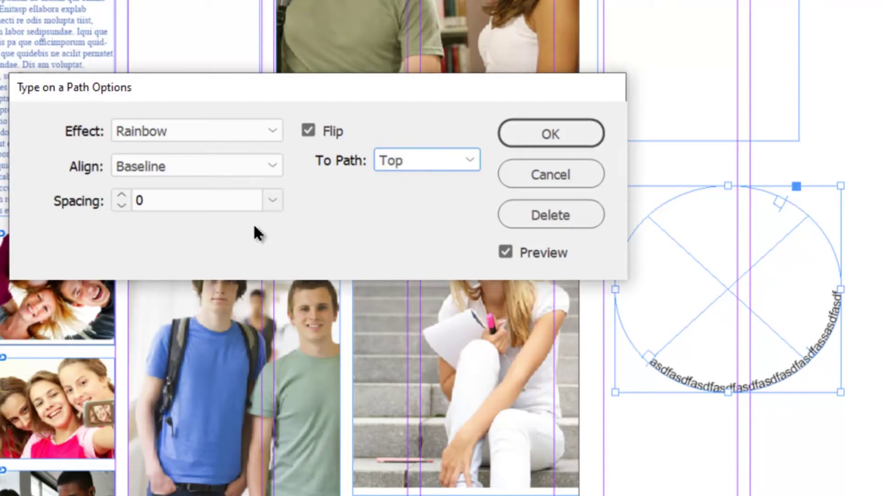
# Preview deleting the type from the ellipse's path and discard all the option changes.
pyautogui.click(521, 223)
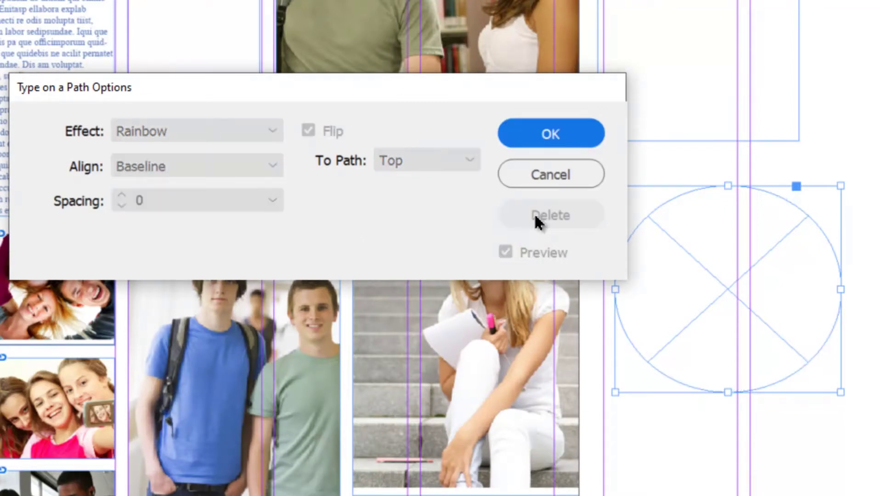
pyautogui.click(549, 171)
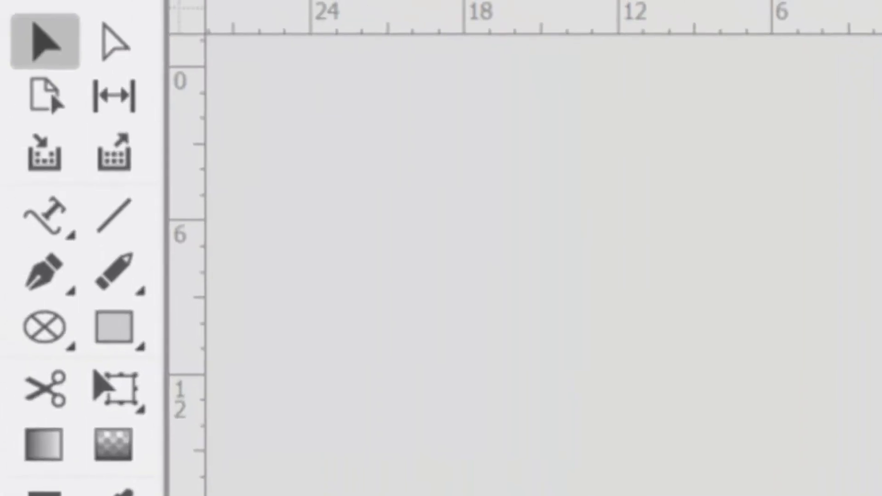
# Draw a diagonal line with the Line tool in the blank area beside the frames on the right-hand page.
pyautogui.click(122, 225)
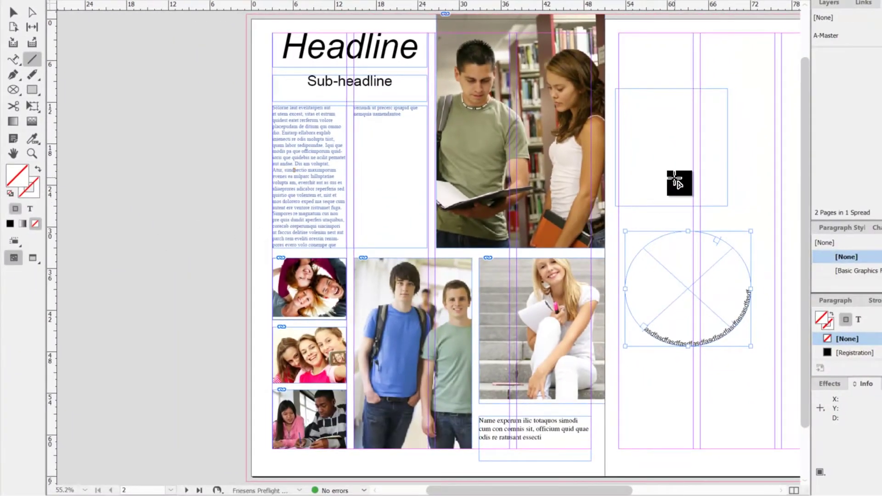
pyautogui.moveTo(677, 179); pyautogui.dragTo(429, 199)
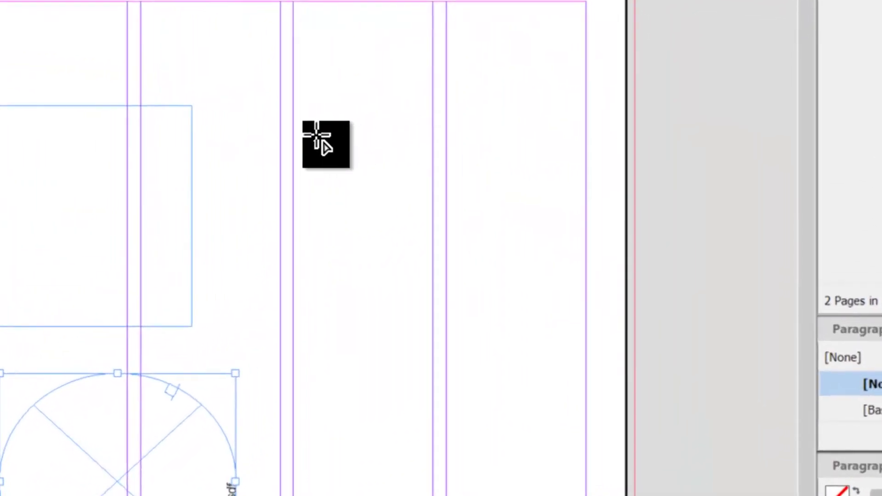
pyautogui.moveTo(543, 122); pyautogui.dragTo(660, 268)
pyautogui.moveTo(535, 403); pyautogui.dragTo(537, 405)
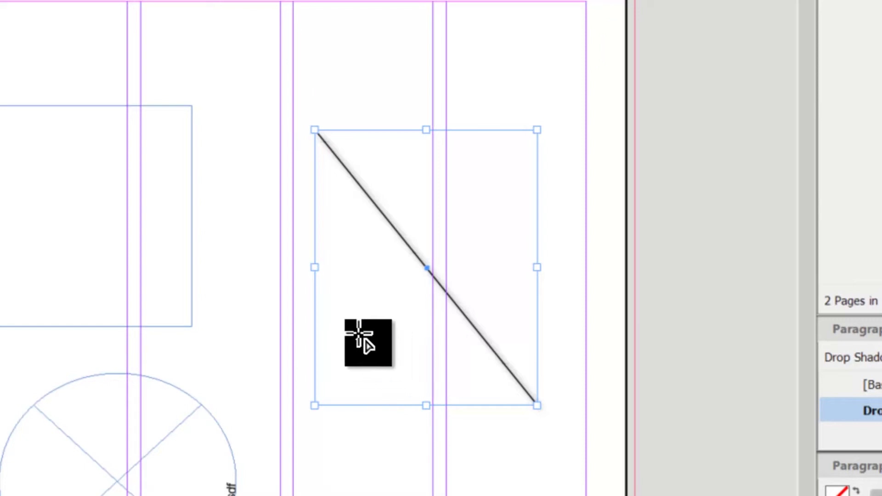
# Draw a horizontal line about 23p11 long above the diagonal line and view its stroke settings.
pyautogui.moveTo(221, 58); pyautogui.dragTo(532, 86)
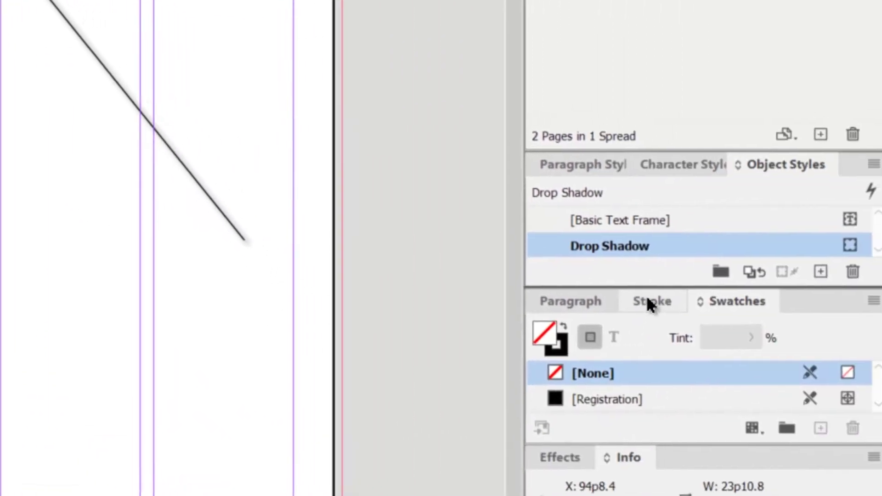
pyautogui.click(646, 299)
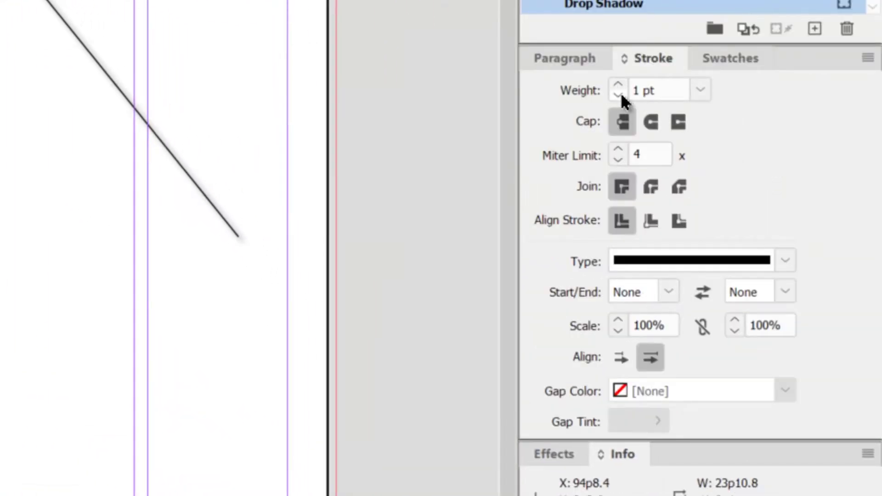
pyautogui.click(707, 60)
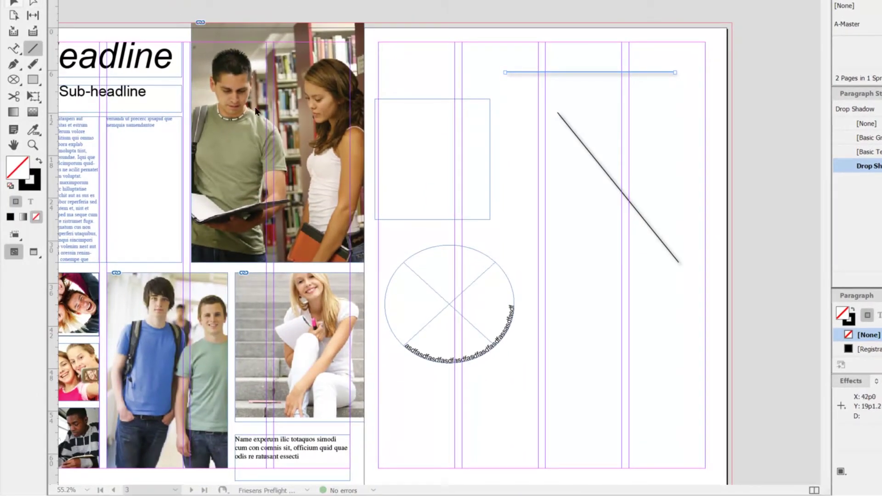
# Delete the empty text frame, the ellipse with its path type and both lines from the right-hand page.
pyautogui.press('v')
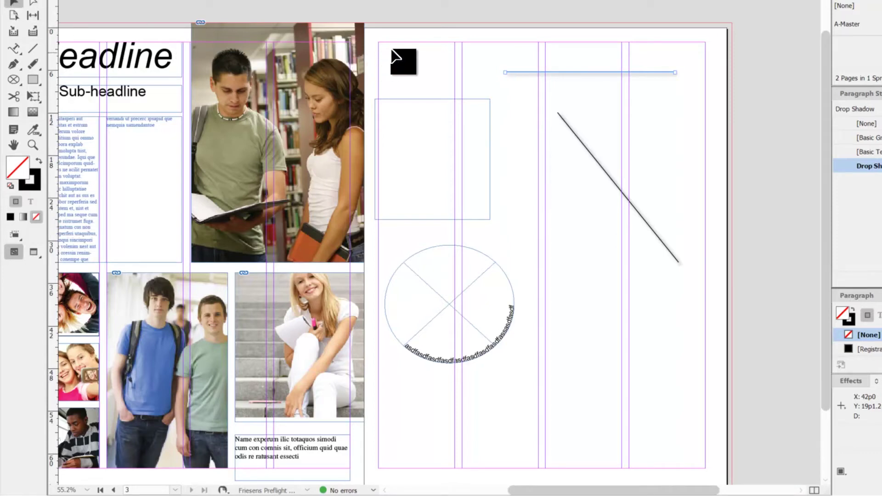
pyautogui.moveTo(391, 49); pyautogui.dragTo(679, 378)
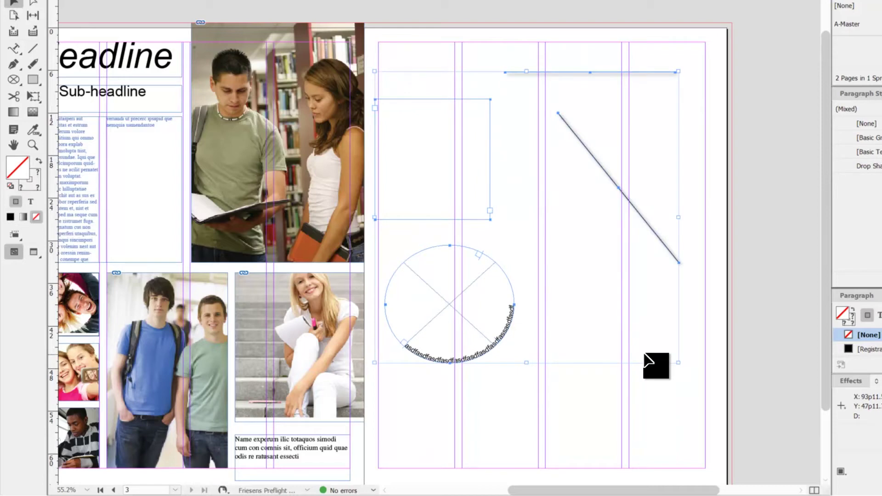
pyautogui.press('Delete')
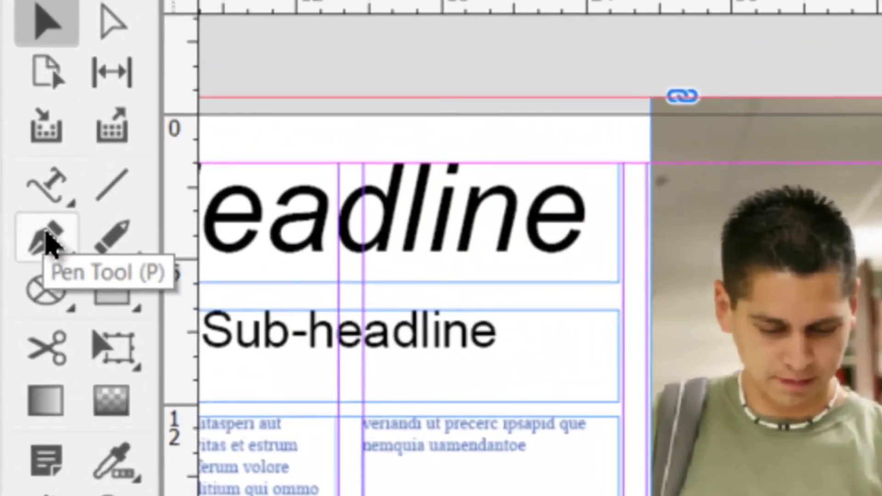
# Draw a closed seven-point polygon with the Pen tool between the column guides of the blank right-hand page.
pyautogui.click(49, 243)
pyautogui.click(49, 243)
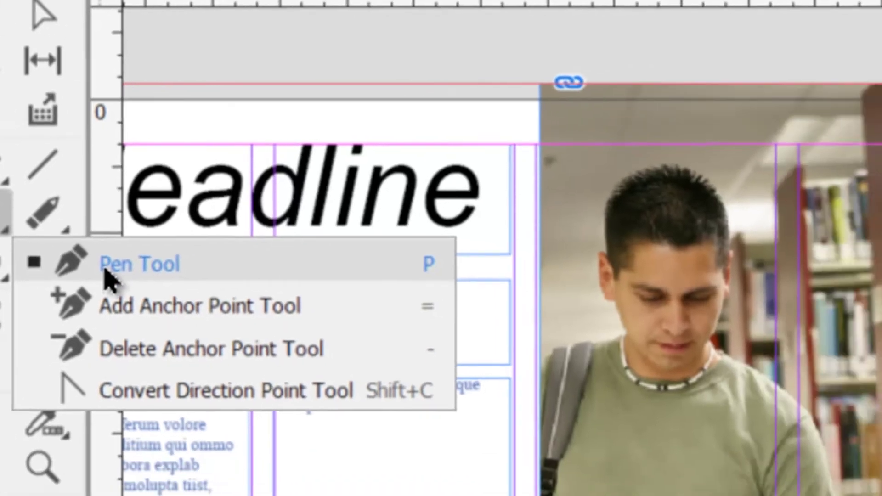
pyautogui.click(189, 296)
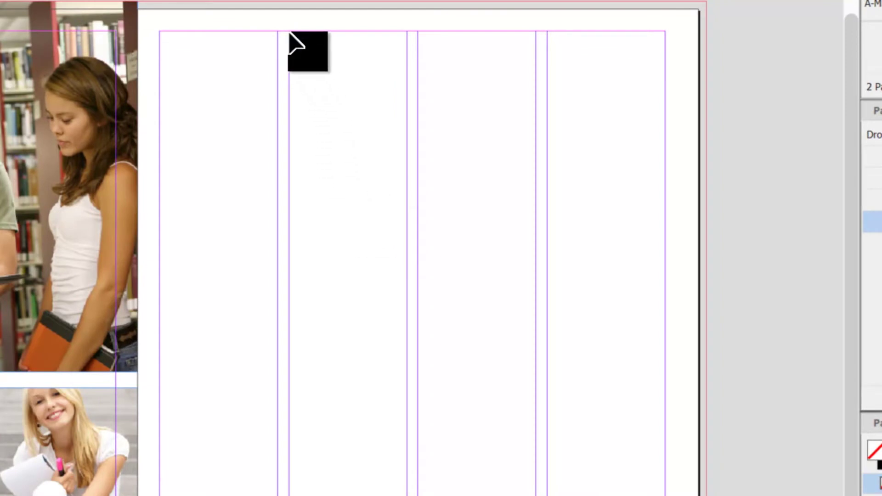
pyautogui.click(288, 32)
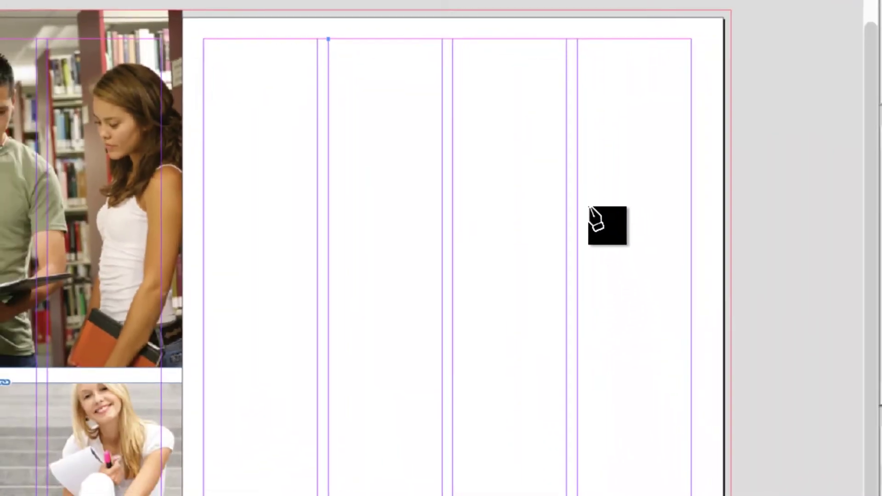
pyautogui.click(568, 231)
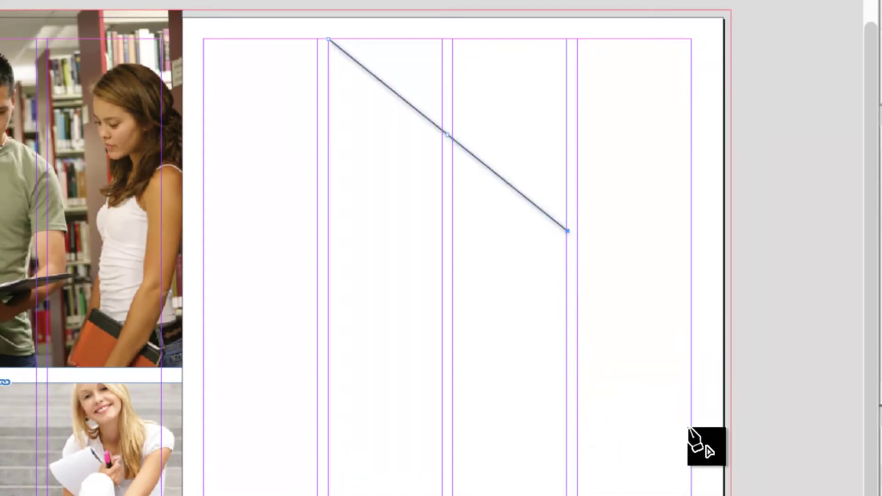
pyautogui.click(691, 430)
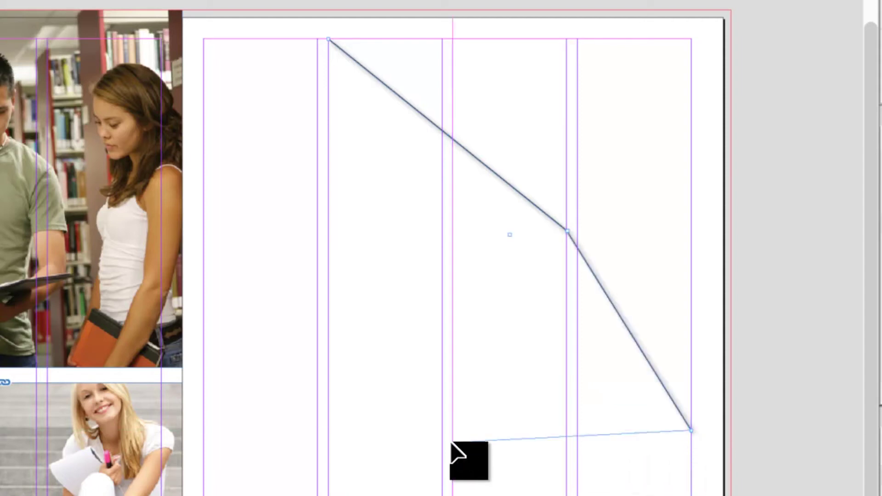
pyautogui.click(453, 442)
pyautogui.click(328, 312)
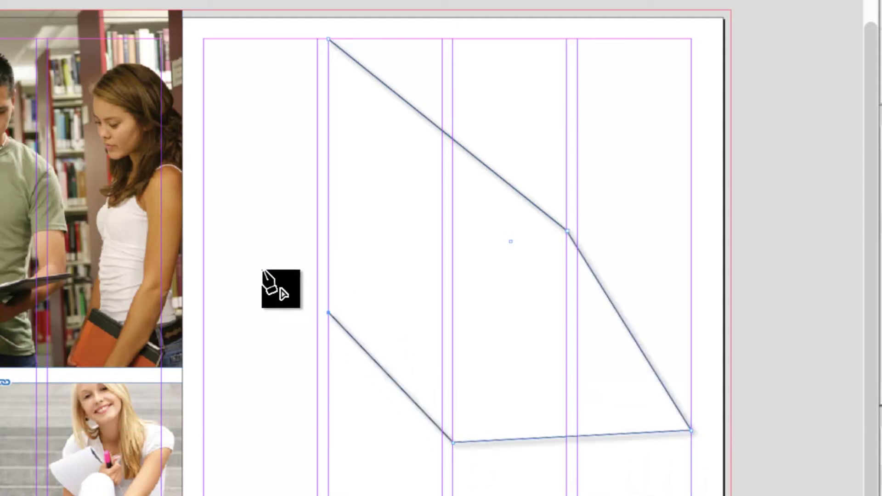
pyautogui.click(204, 298)
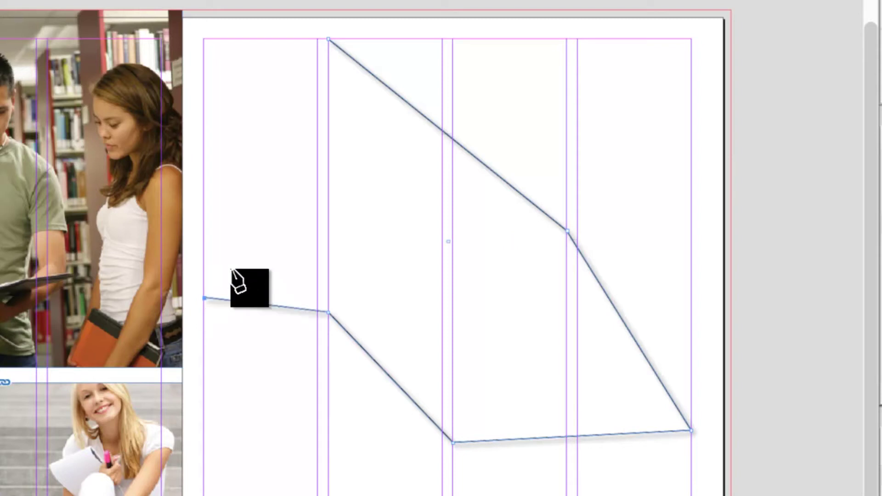
pyautogui.click(245, 40)
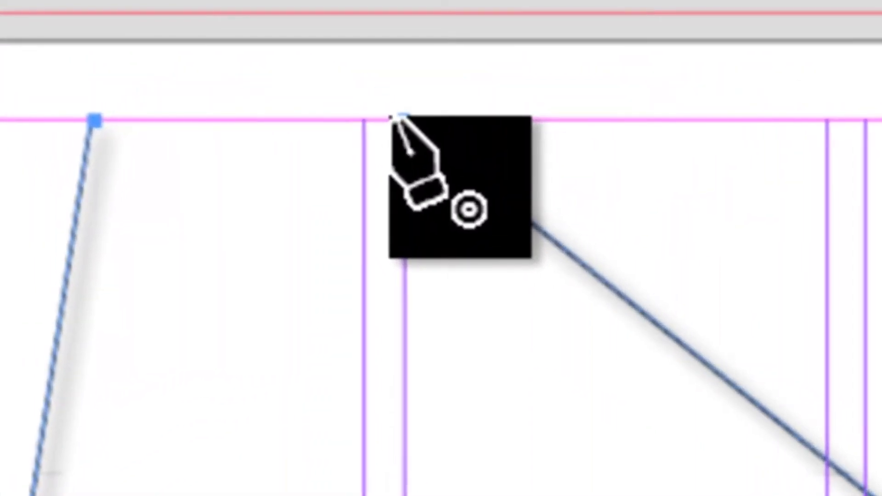
pyautogui.click(328, 39)
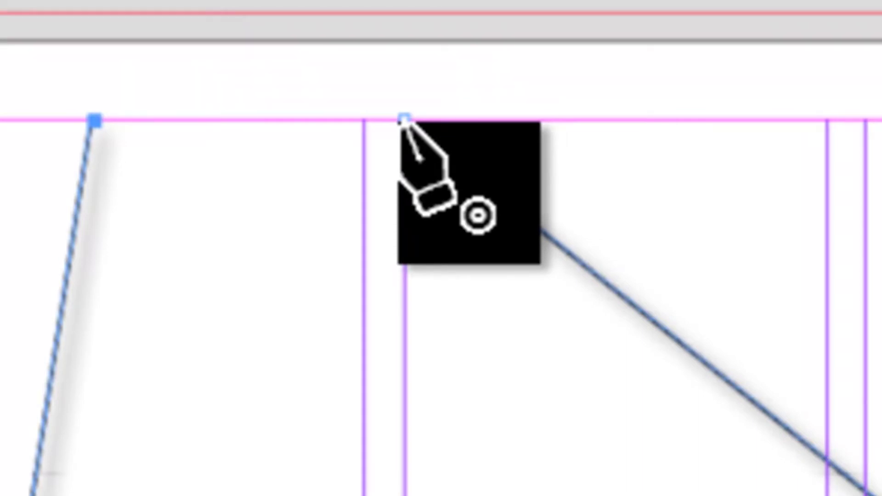
pyautogui.click(403, 119)
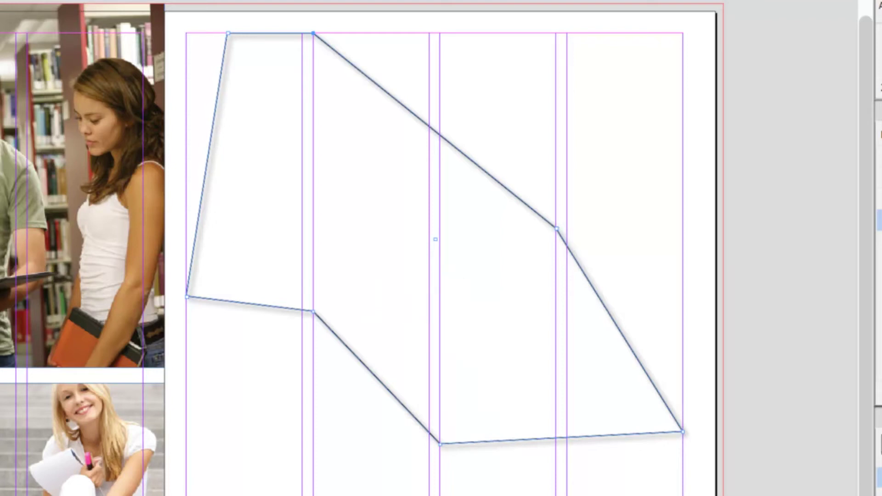
# Scale the polygon frame to about 29p5 wide by 27p6 high and place the image DSC_0976.jpg in it.
pyautogui.press('v')
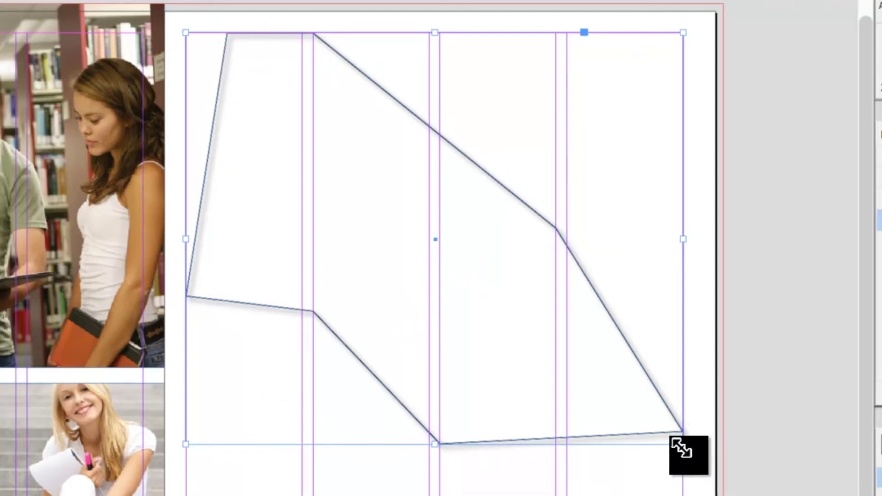
pyautogui.moveTo(682, 445); pyautogui.dragTo(502, 328)
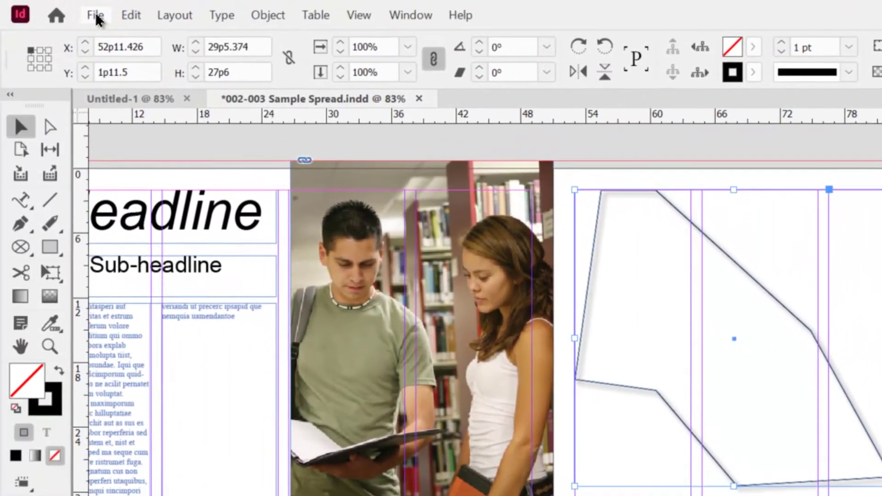
pyautogui.click(95, 14)
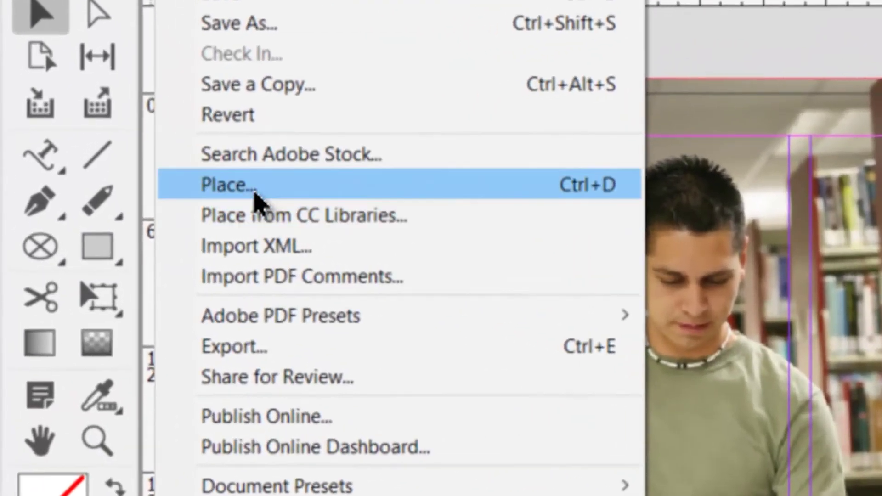
pyautogui.click(244, 186)
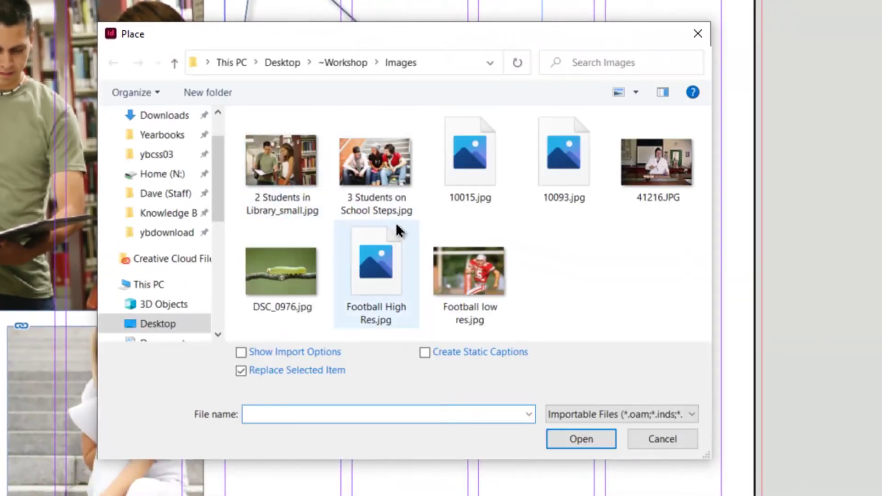
pyautogui.click(291, 272)
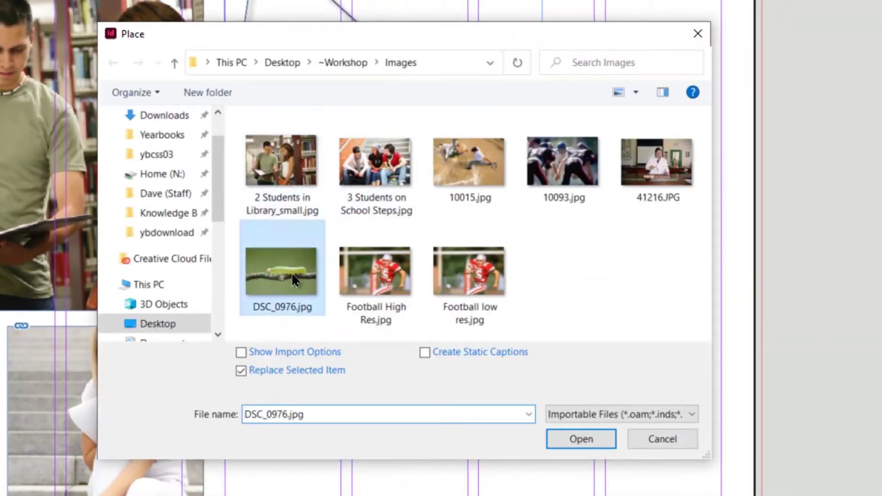
pyautogui.click(581, 439)
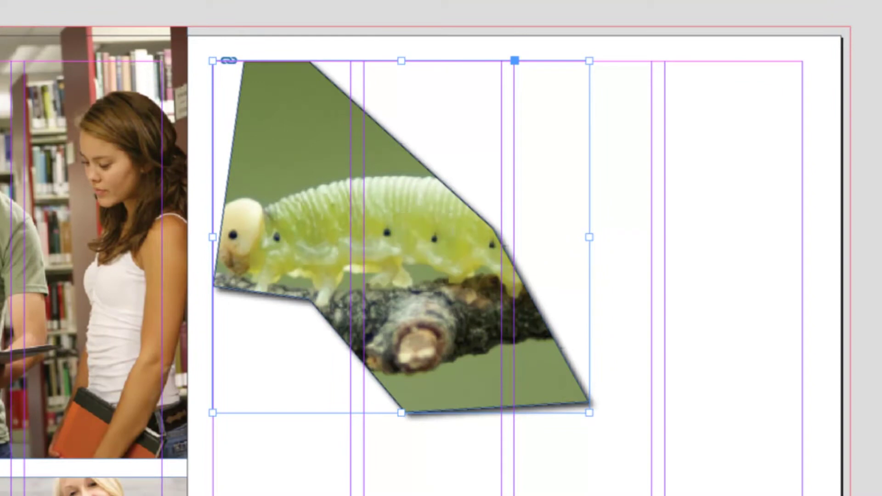
# Reposition the caterpillar image inside the polygon frame with the Direct Selection tool and scale the image down.
pyautogui.press('a')
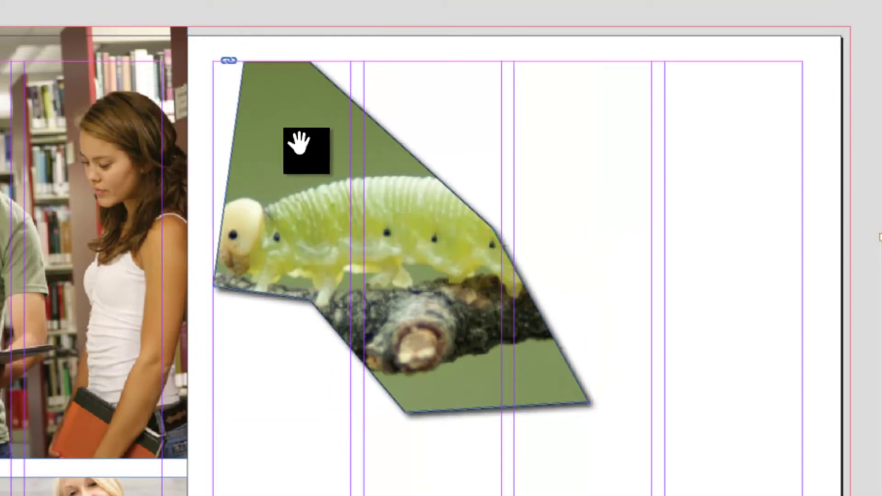
pyautogui.moveTo(408, 268); pyautogui.dragTo(439, 309)
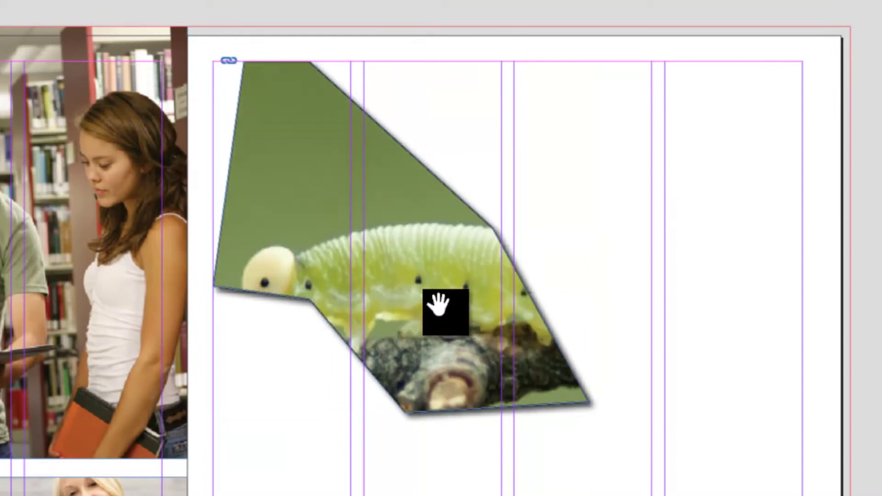
pyautogui.moveTo(391, 265); pyautogui.dragTo(335, 218)
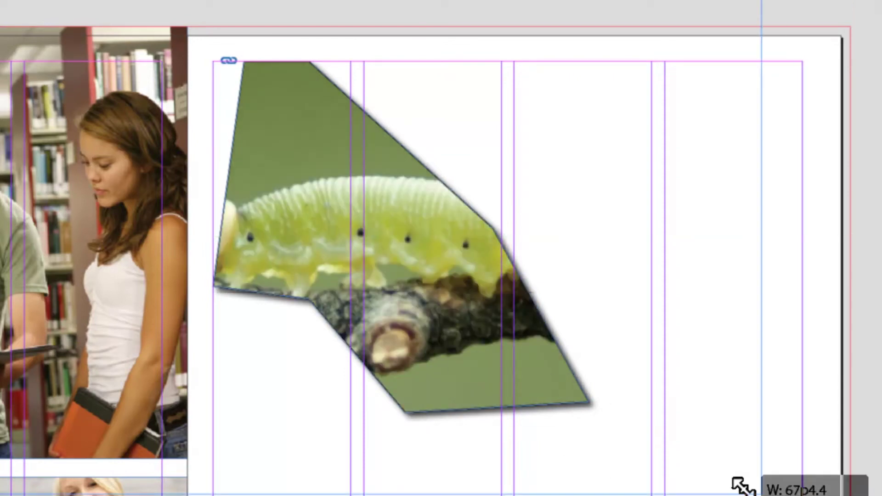
pyautogui.moveTo(506, 344); pyautogui.dragTo(392, 238)
pyautogui.moveTo(507, 356); pyautogui.dragTo(508, 356)
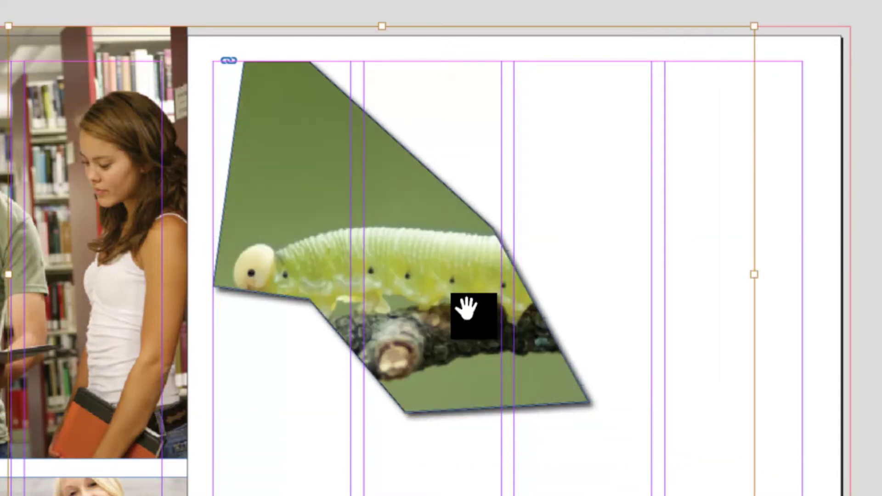
pyautogui.moveTo(468, 310); pyautogui.dragTo(429, 282)
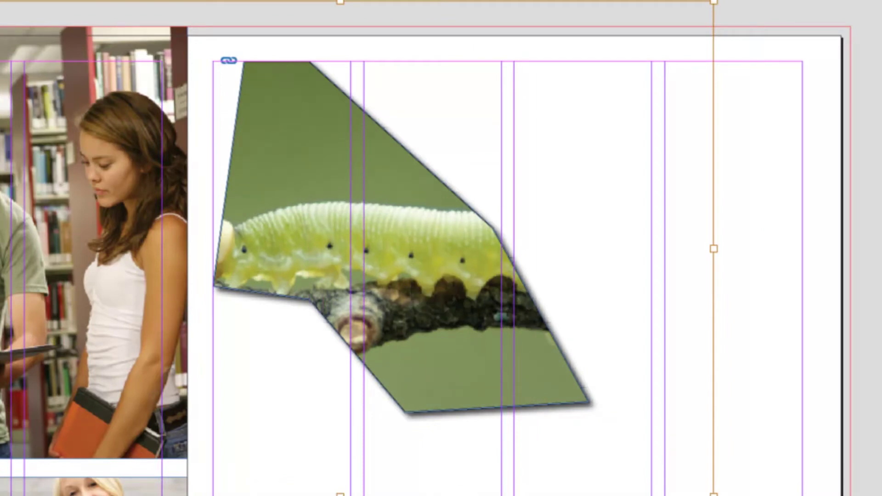
# Undo the image adjustments, the image placement and the frame resizing, back to the empty full-size polygon.
pyautogui.hotkey('ctrl', 'z')
pyautogui.hotkey('ctrl', 'z')
pyautogui.hotkey('ctrl', 'z')
pyautogui.hotkey('ctrl', 'z')
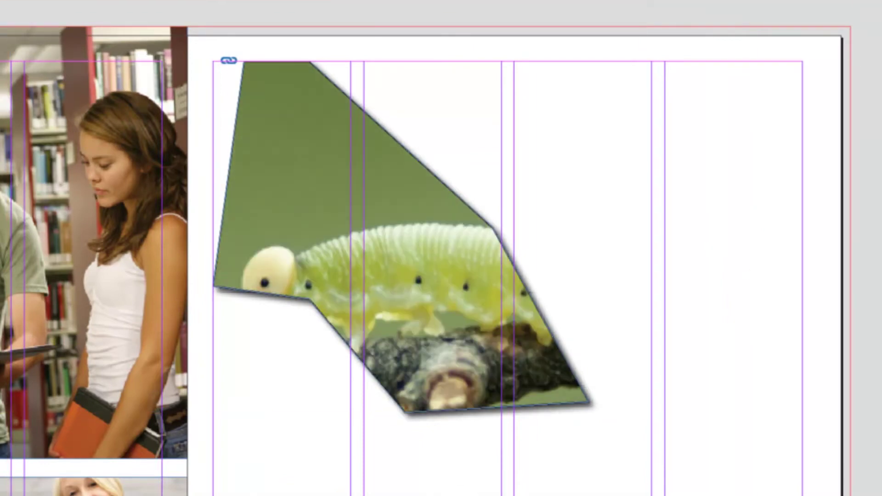
pyautogui.hotkey('ctrl', 'z')
pyautogui.hotkey('ctrl', 'z')
pyautogui.hotkey('ctrl', 'z')
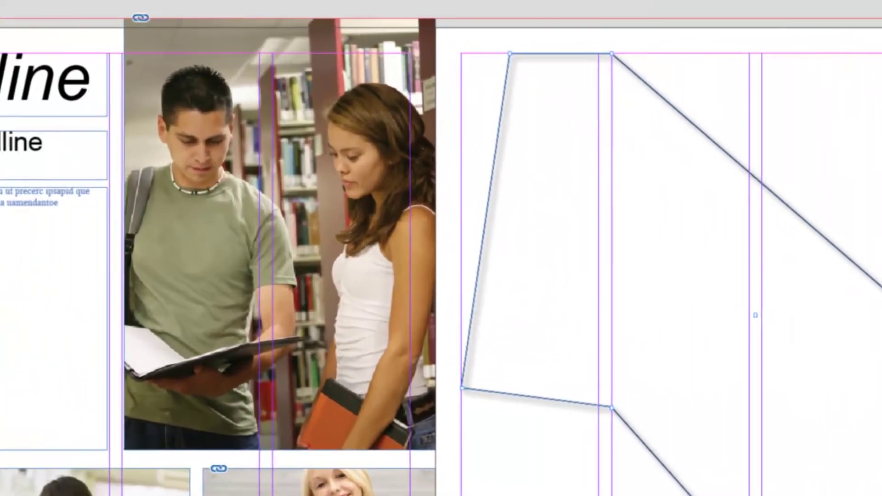
# Add an anchor point midway along each of the polygon's two long right-hand edges with the Add Anchor Point tool.
pyautogui.click(39, 174)
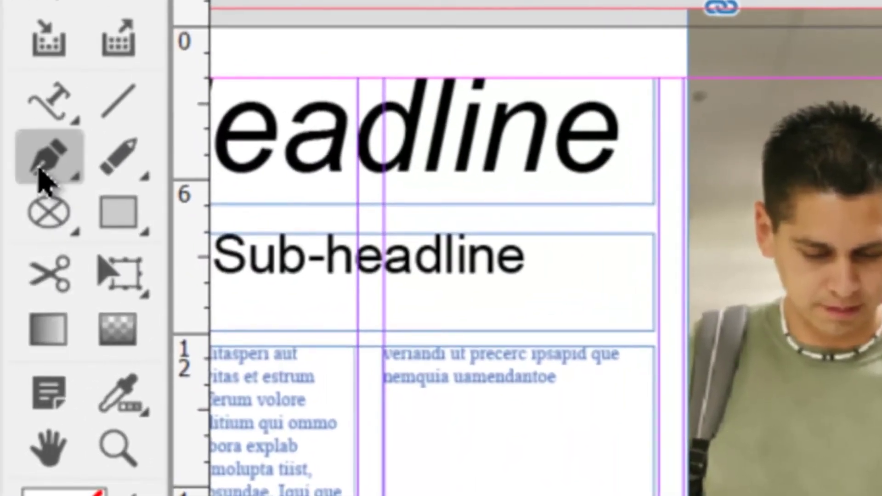
pyautogui.click(39, 171)
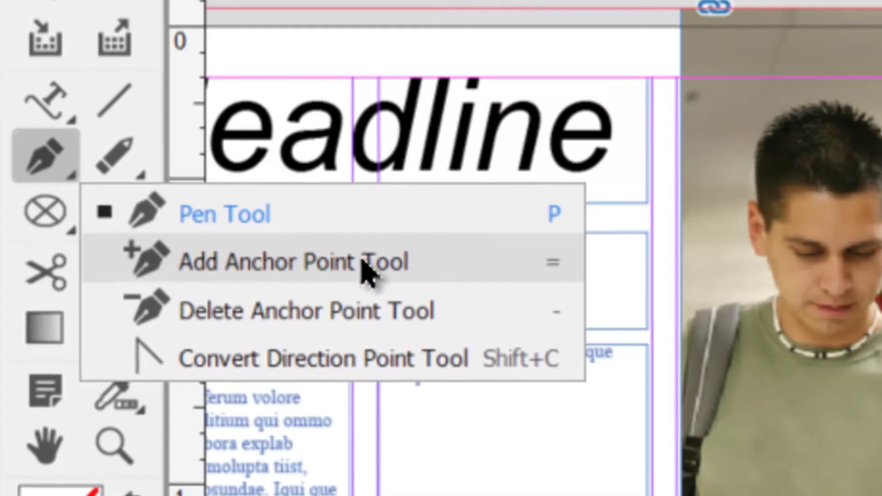
pyautogui.click(370, 269)
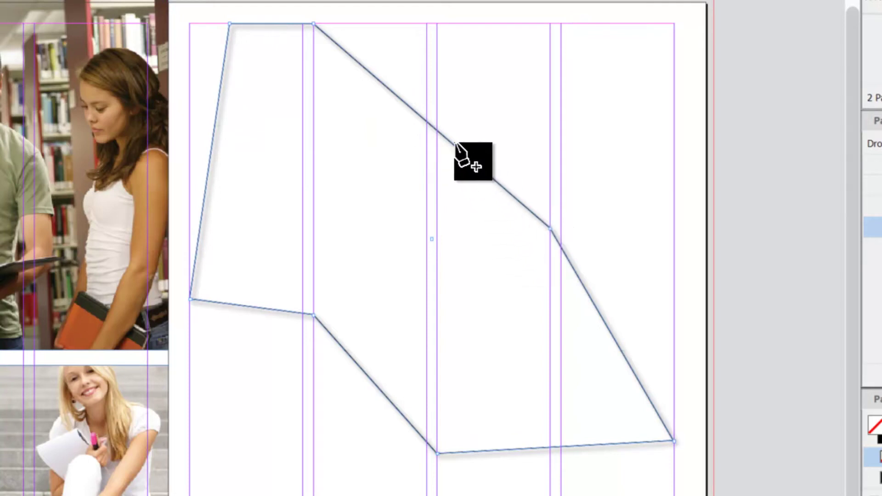
pyautogui.click(610, 332)
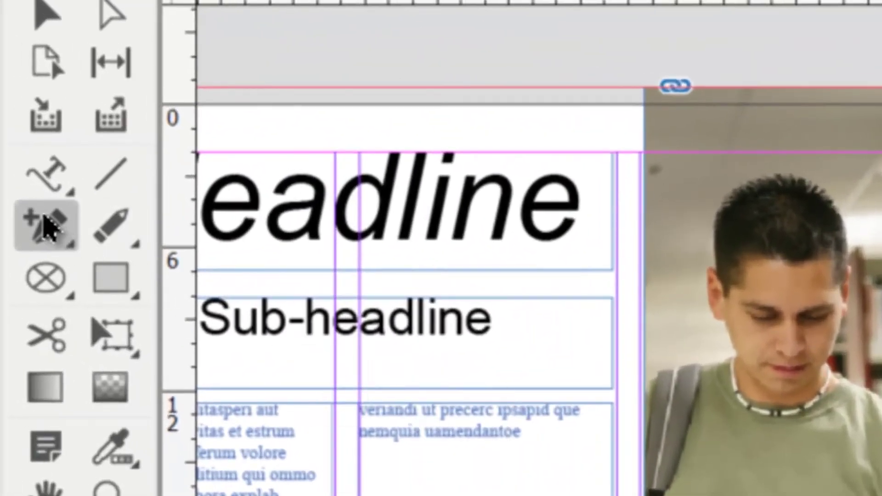
# Delete the polygon's lower-right corner point and the added point on the lower right-hand edge with the Delete Anchor Point tool.
pyautogui.click(46, 225)
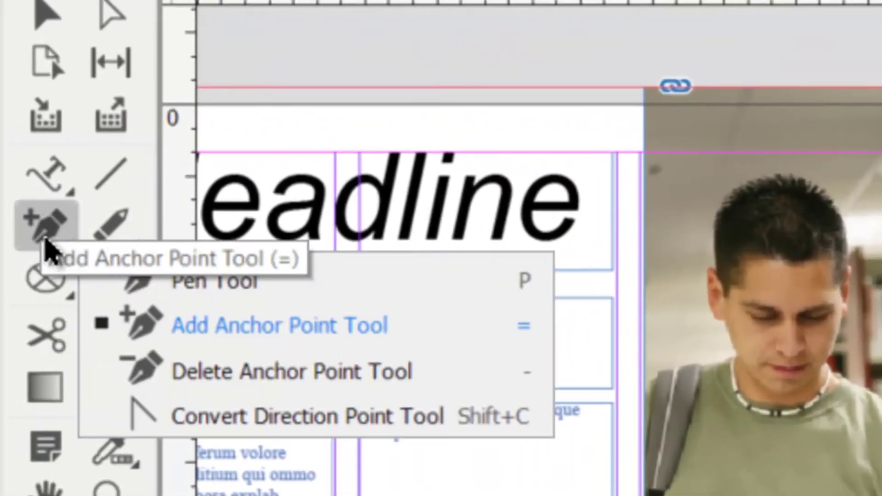
pyautogui.click(223, 384)
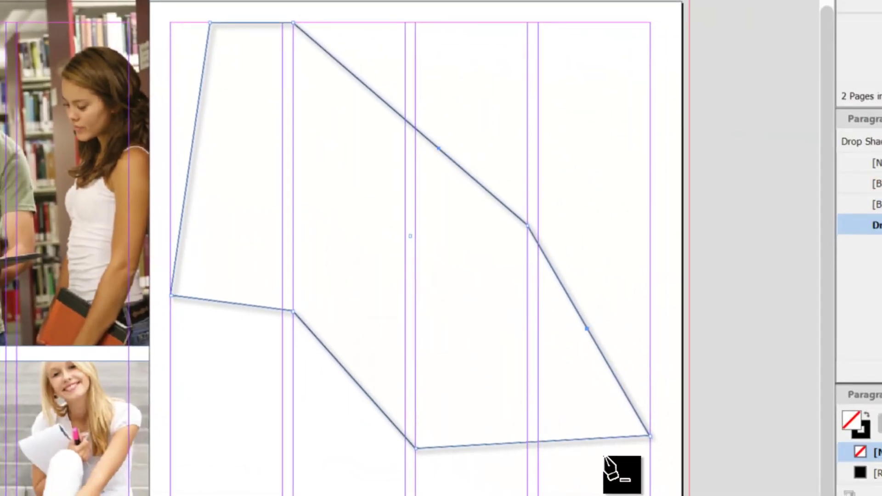
pyautogui.click(650, 435)
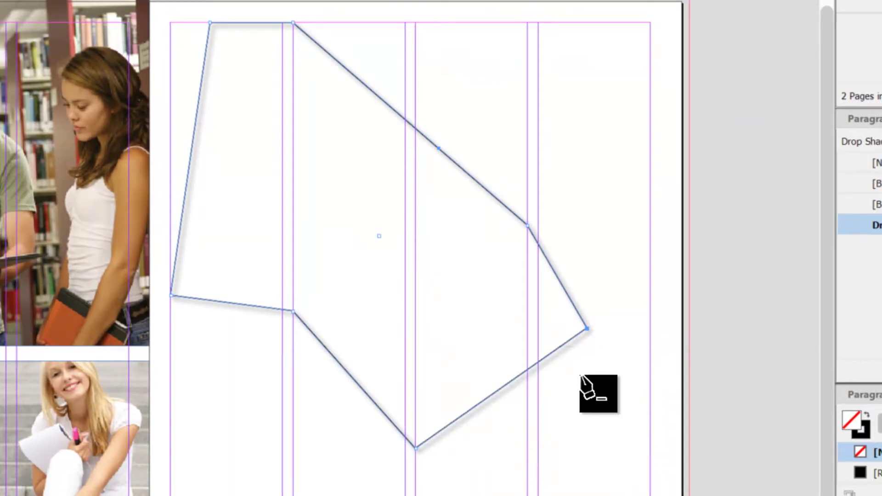
pyautogui.click(585, 328)
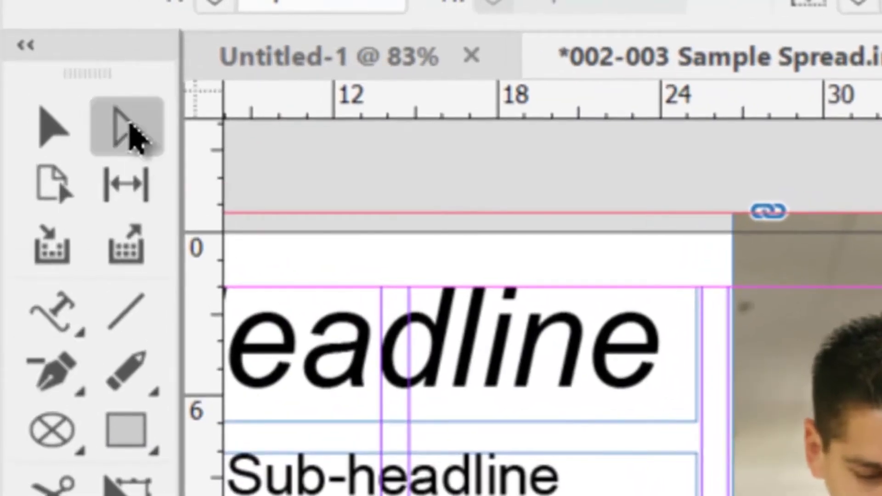
# Reshape the polygon with the Direct Selection tool by moving its rightmost anchor point inward then outward, and its bottom point to the right.
pyautogui.click(129, 129)
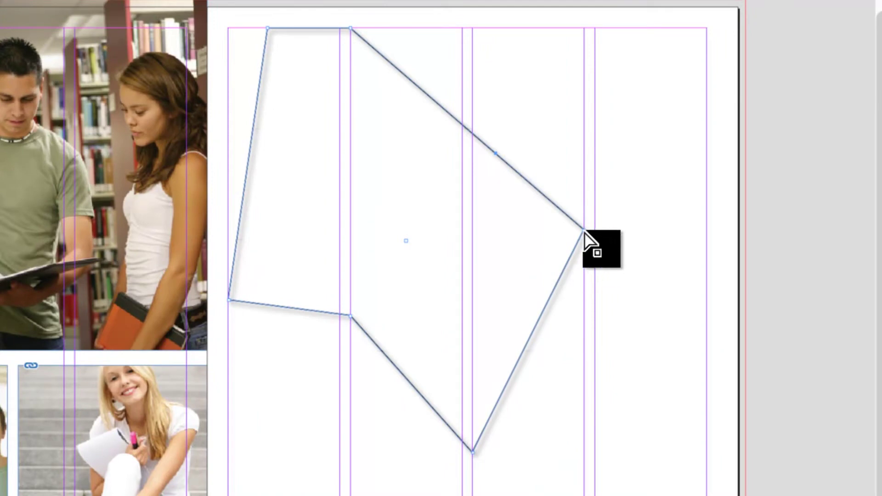
pyautogui.moveTo(582, 231); pyautogui.dragTo(385, 216)
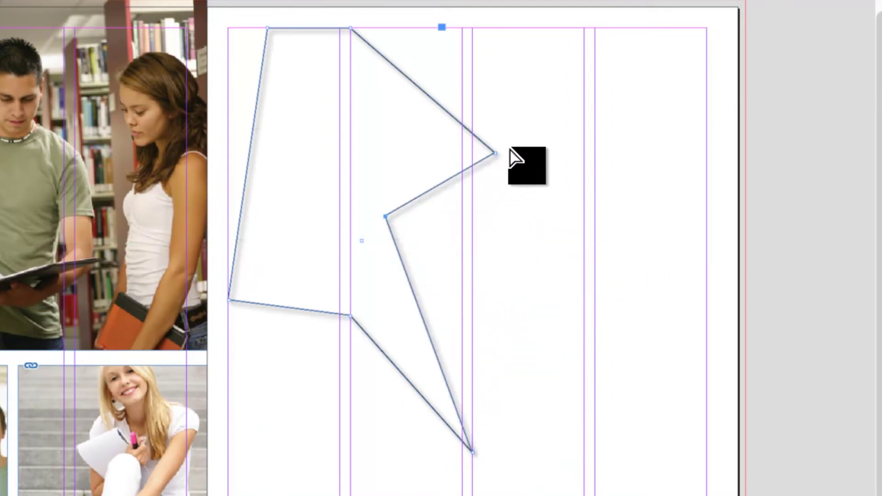
pyautogui.moveTo(385, 216); pyautogui.dragTo(655, 259)
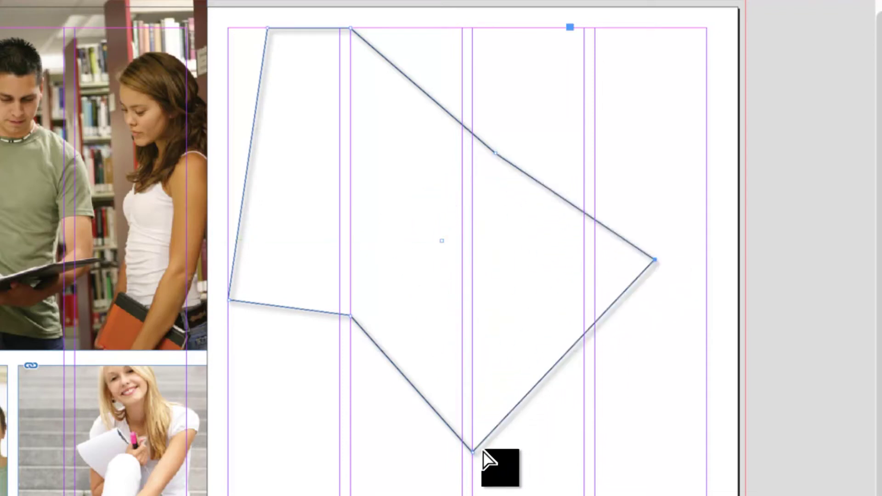
pyautogui.moveTo(473, 450); pyautogui.dragTo(584, 459)
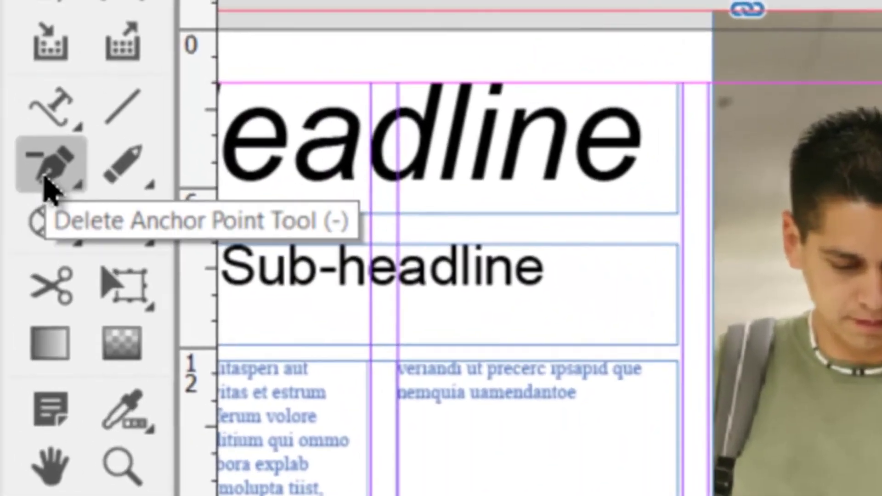
# Convert the polygon's rightmost and bottom corner points into smooth curve points with the Convert Direction Point tool.
pyautogui.click(43, 181)
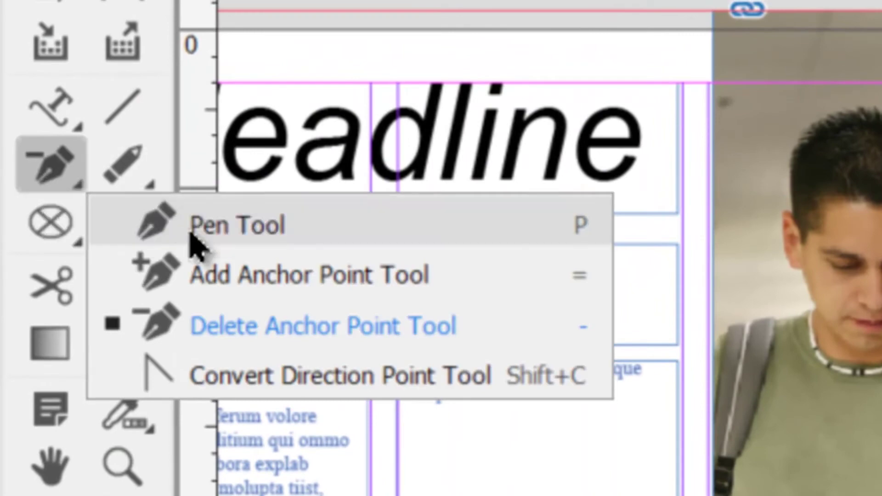
pyautogui.click(391, 387)
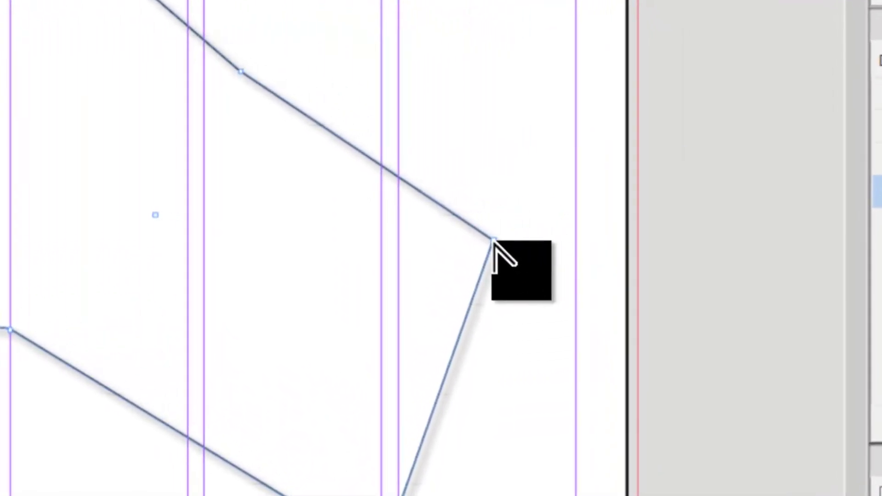
pyautogui.moveTo(492, 239); pyautogui.dragTo(510, 481)
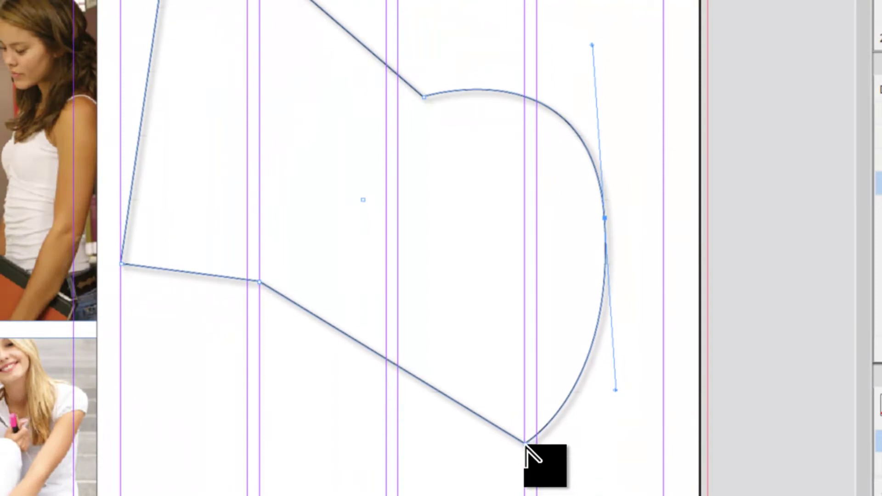
pyautogui.moveTo(525, 445); pyautogui.dragTo(715, 342)
pyautogui.moveTo(423, 495); pyautogui.dragTo(468, 478)
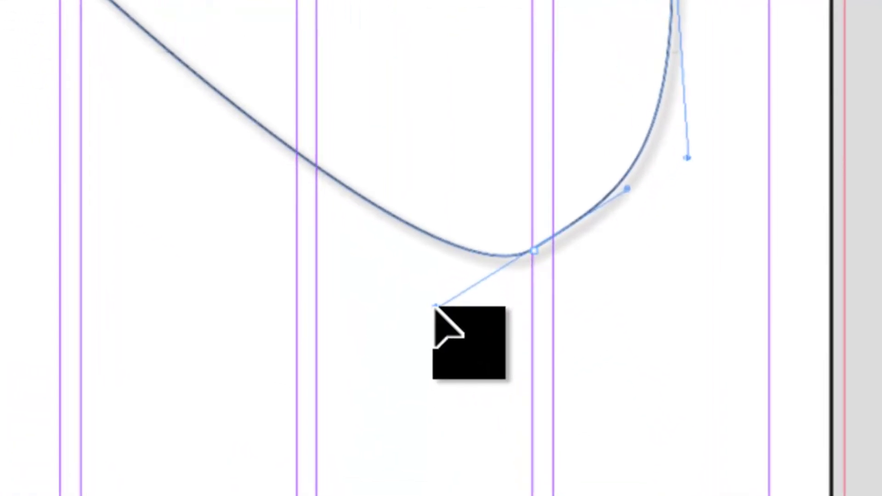
# Bend the curves at the bottom and rightmost points by moving single direction handles, and convert the upper edge's middle point into an S-curve.
pyautogui.moveTo(436, 307); pyautogui.dragTo(16, 414)
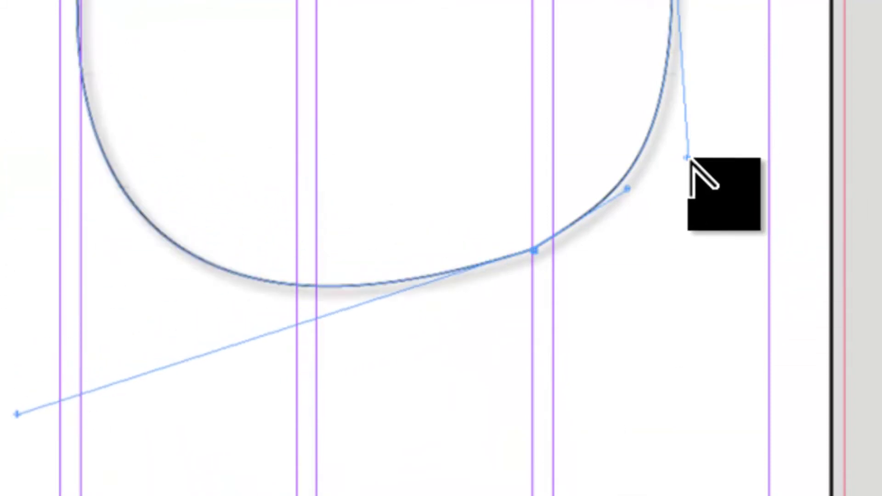
pyautogui.moveTo(688, 158); pyautogui.dragTo(816, 178)
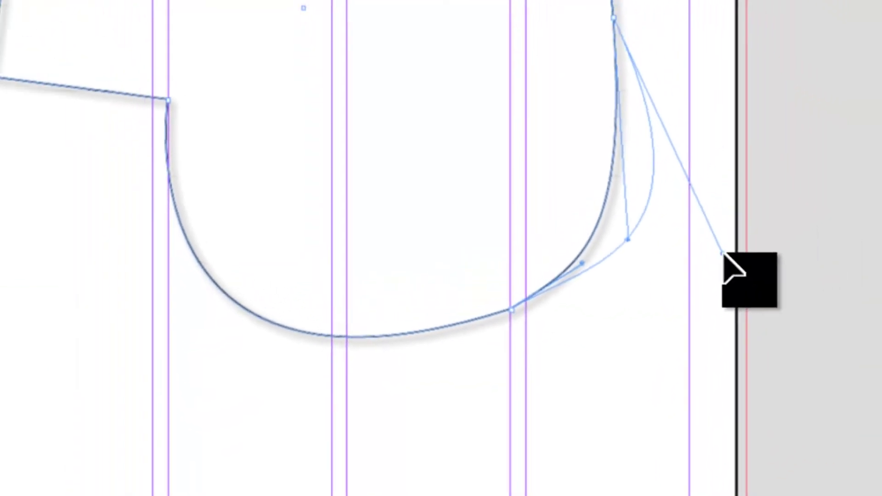
pyautogui.moveTo(724, 255); pyautogui.dragTo(377, 82)
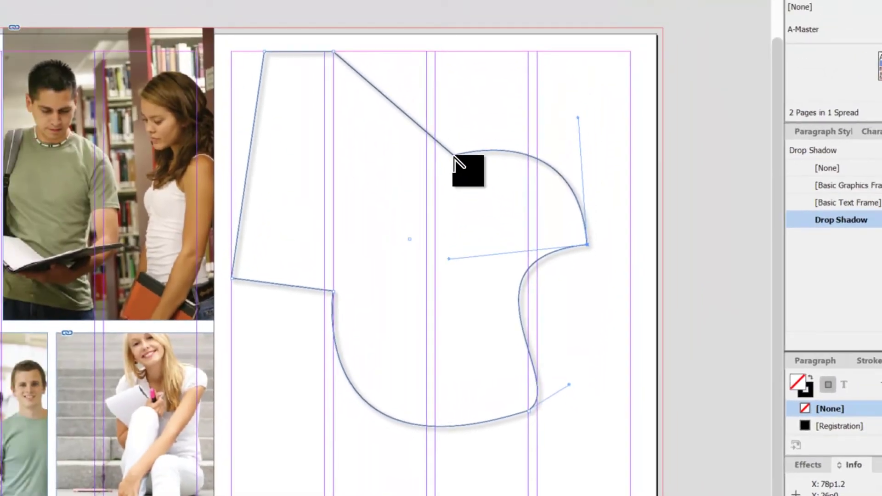
pyautogui.moveTo(398, 0); pyautogui.dragTo(314, 178)
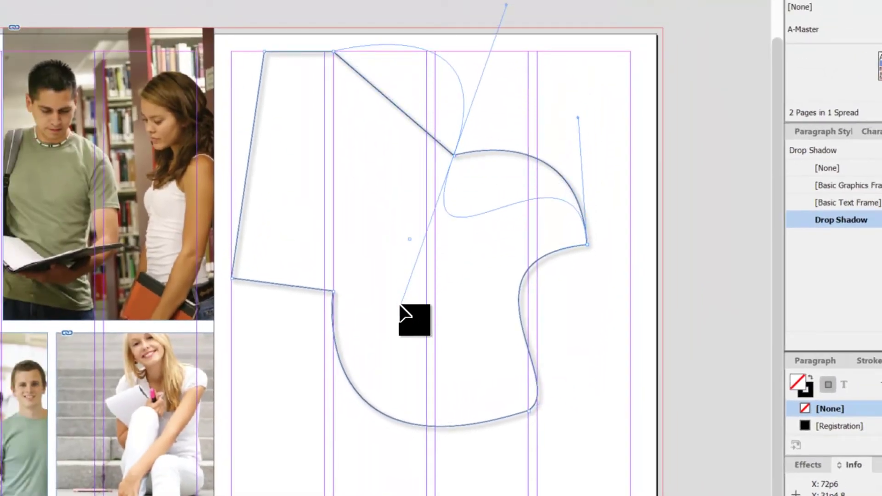
pyautogui.moveTo(400, 305); pyautogui.dragTo(385, 316)
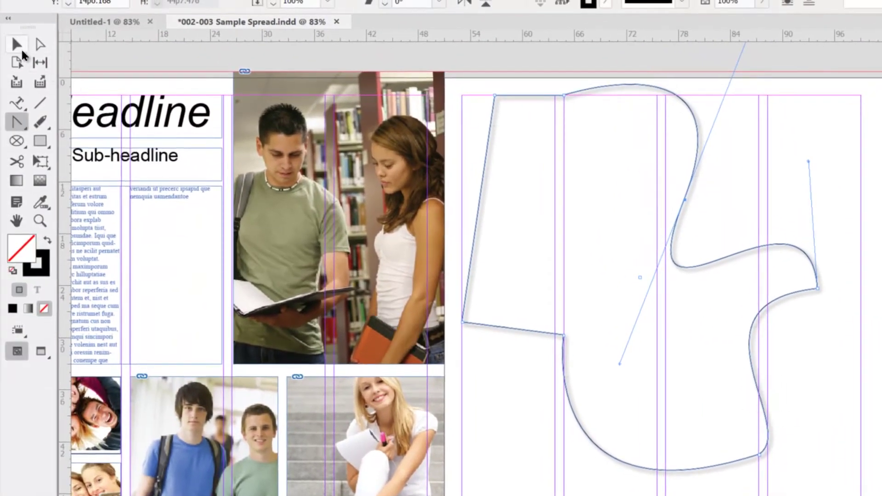
# Delete the whole curved polygon from the page and switch to the Pencil tool.
pyautogui.click(17, 46)
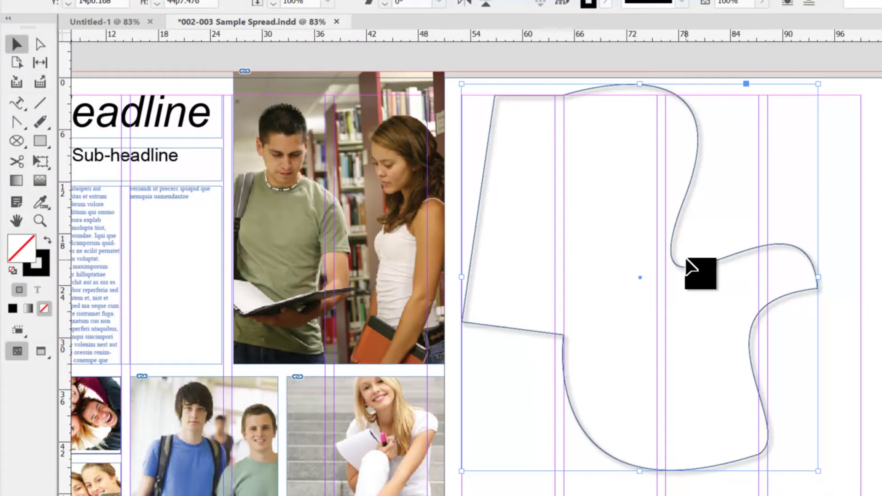
pyautogui.press('Delete')
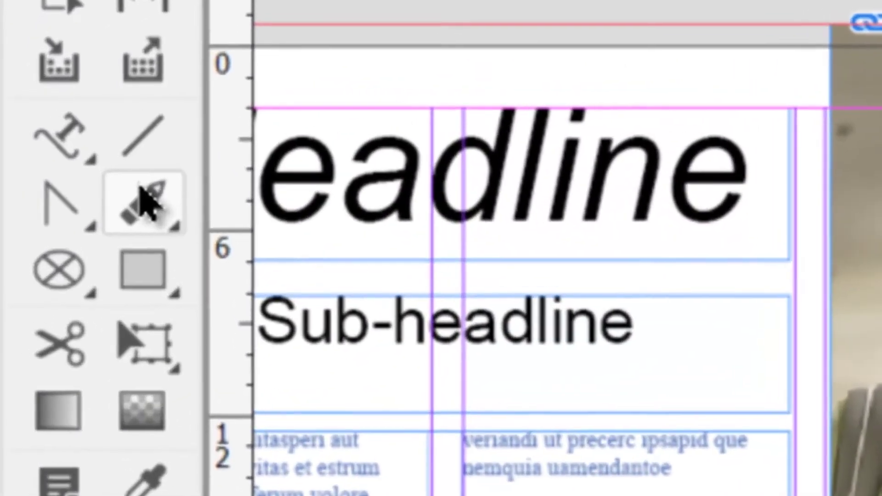
pyautogui.click(146, 202)
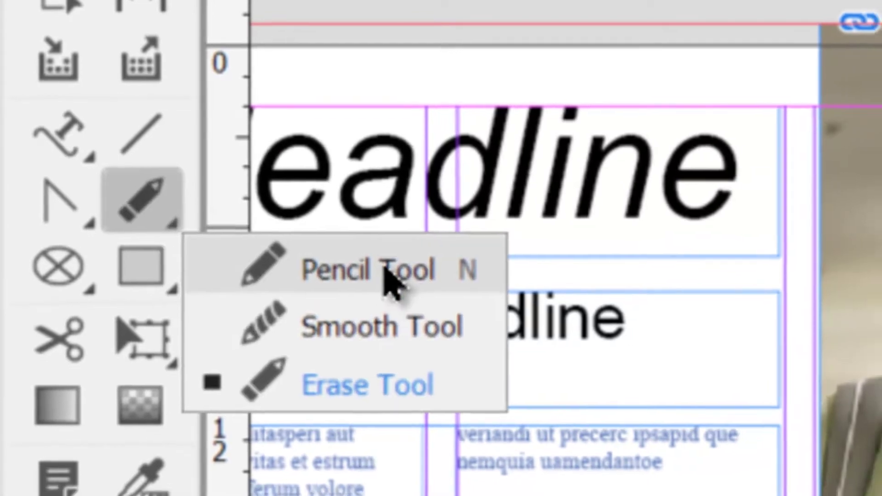
pyautogui.click(394, 287)
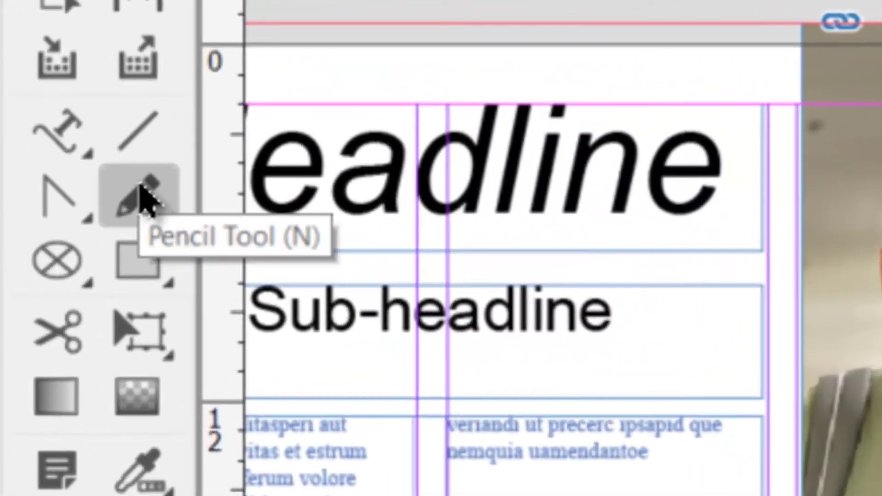
# Smooth the jagged upper part of the short freehand line with the Smooth tool.
pyautogui.click(41, 56)
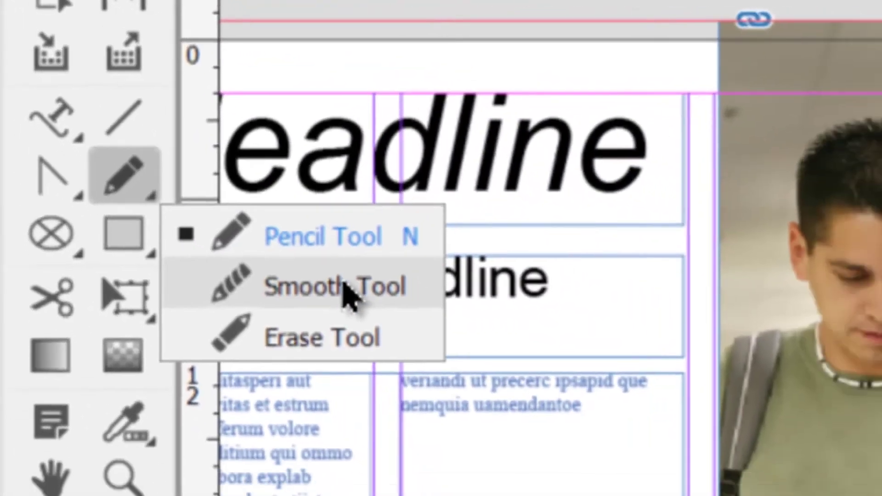
pyautogui.click(382, 321)
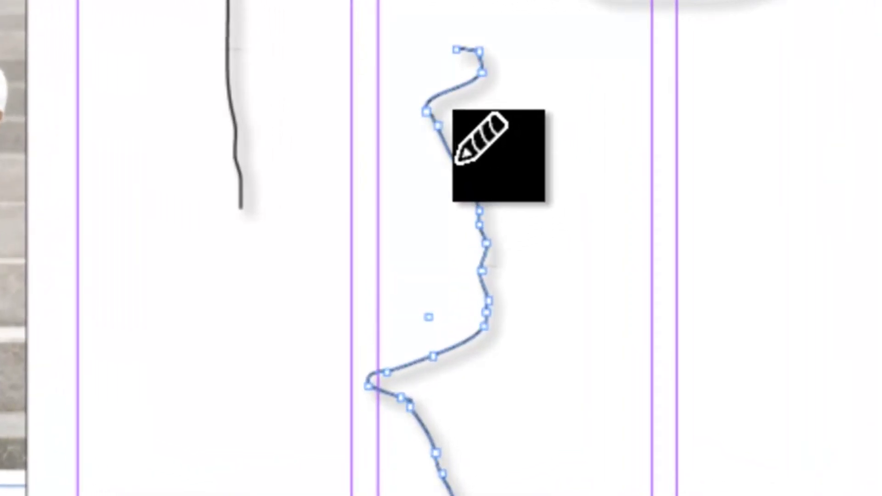
pyautogui.moveTo(457, 161)
pyautogui.mouseDown()
pyautogui.moveTo(485, 216)
pyautogui.moveTo(489, 317)
pyautogui.moveTo(486, 265)
pyautogui.moveTo(447, 142)
pyautogui.moveTo(475, 207)
pyautogui.moveTo(490, 322)
pyautogui.moveTo(490, 238)
pyautogui.moveTo(465, 169)
pyautogui.moveTo(470, 155)
pyautogui.moveTo(492, 161)
pyautogui.mouseUp()
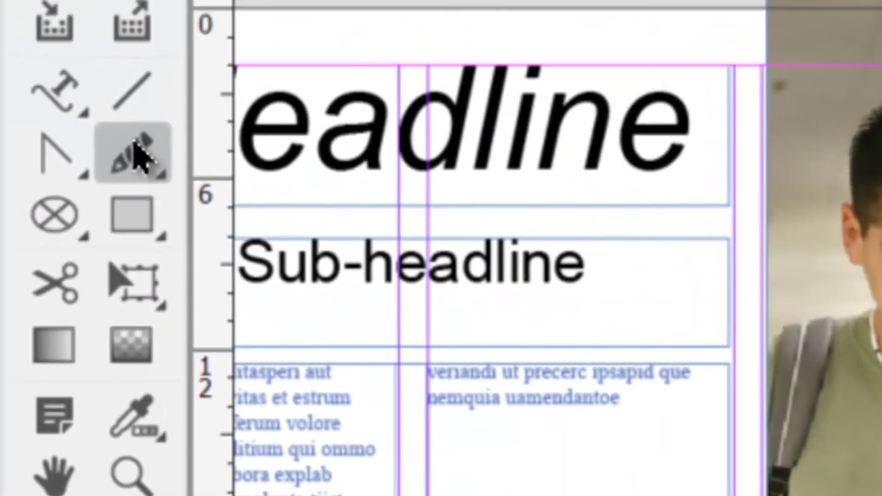
# Erase the hooked top end of the short freehand line with the Erase tool and deselect the path.
pyautogui.click(137, 152)
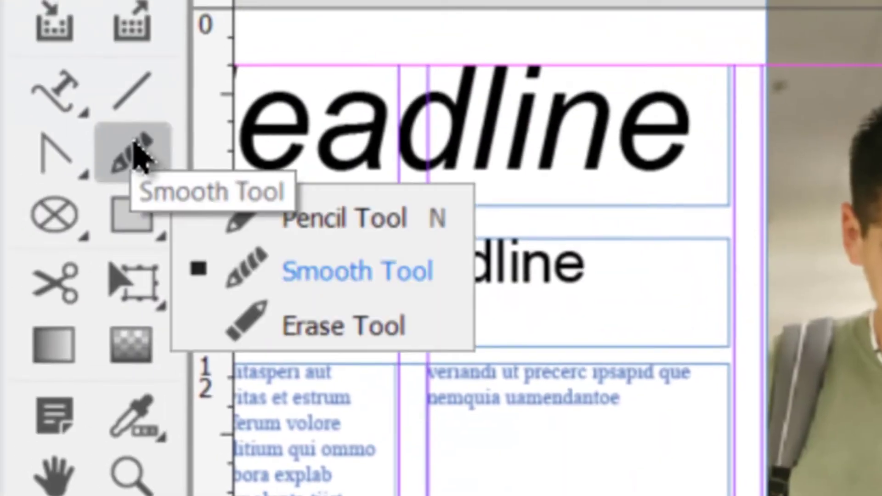
pyautogui.click(367, 324)
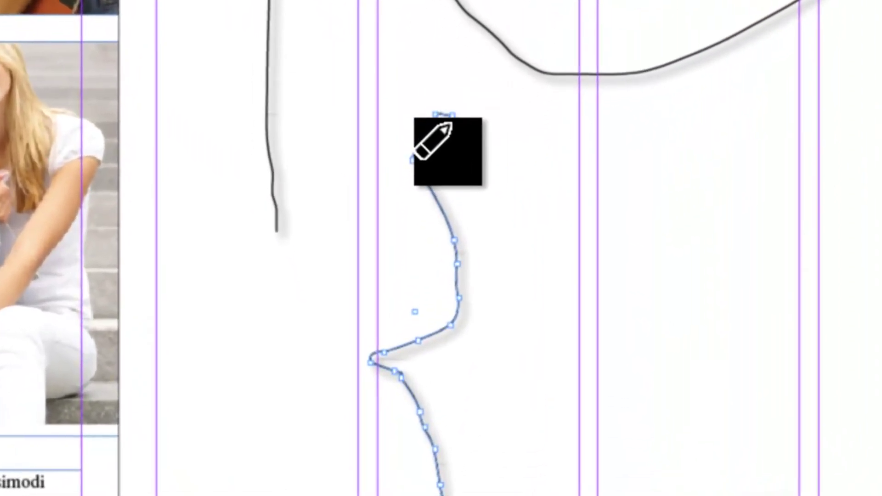
pyautogui.moveTo(416, 156); pyautogui.dragTo(439, 117)
pyautogui.hotkey('ctrl', 'shift', 'a')
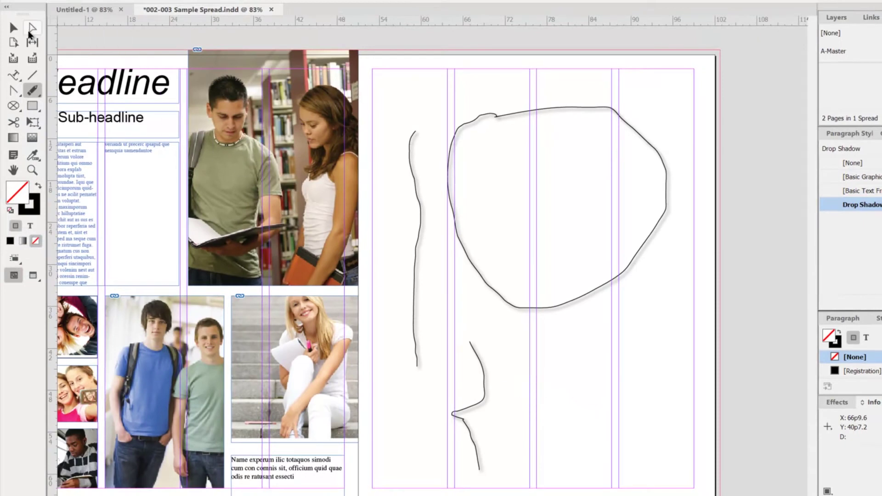
# Select all the freehand paths on the empty page together and delete them.
pyautogui.click(12, 29)
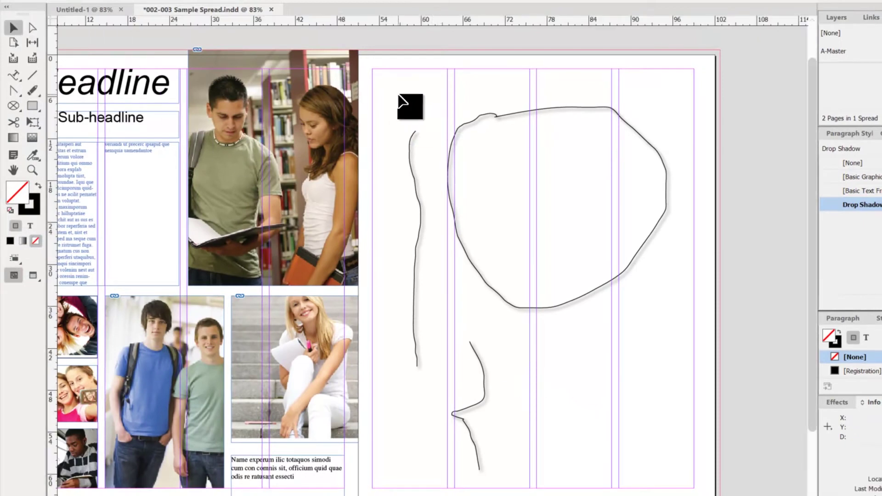
pyautogui.moveTo(398, 96); pyautogui.dragTo(640, 423)
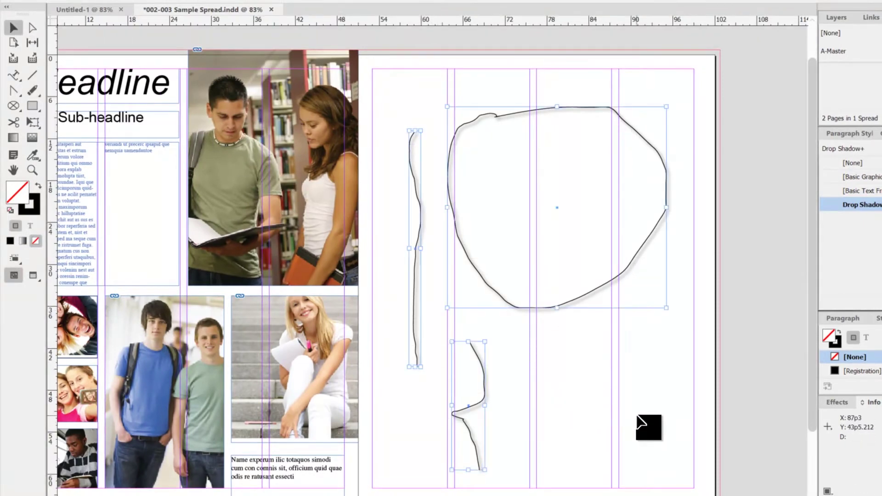
pyautogui.press('Delete')
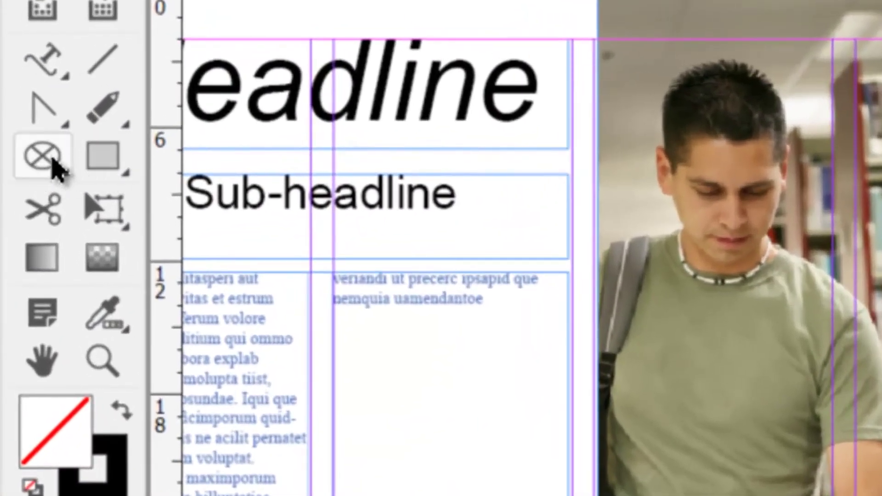
pyautogui.click(33, 161)
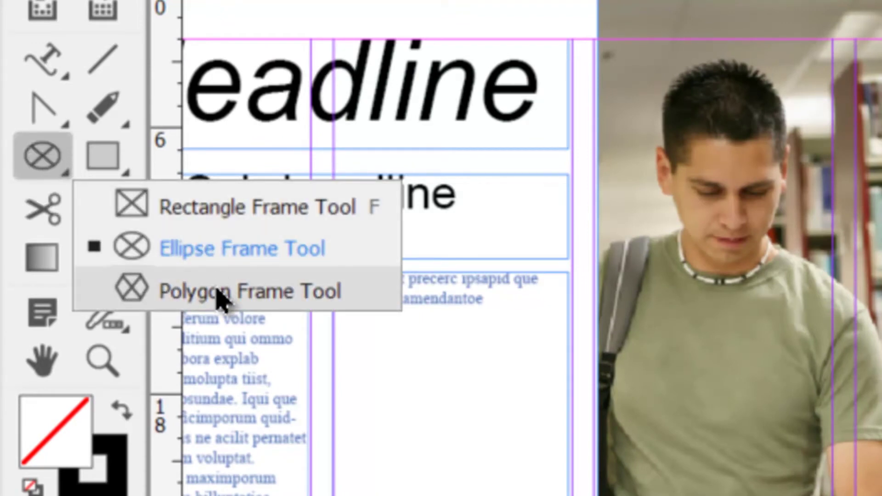
pyautogui.click(98, 152)
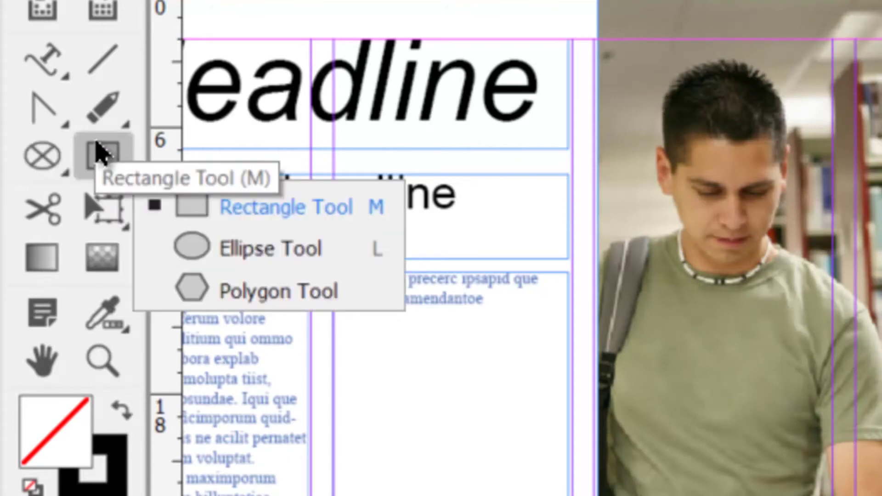
pyautogui.click(218, 294)
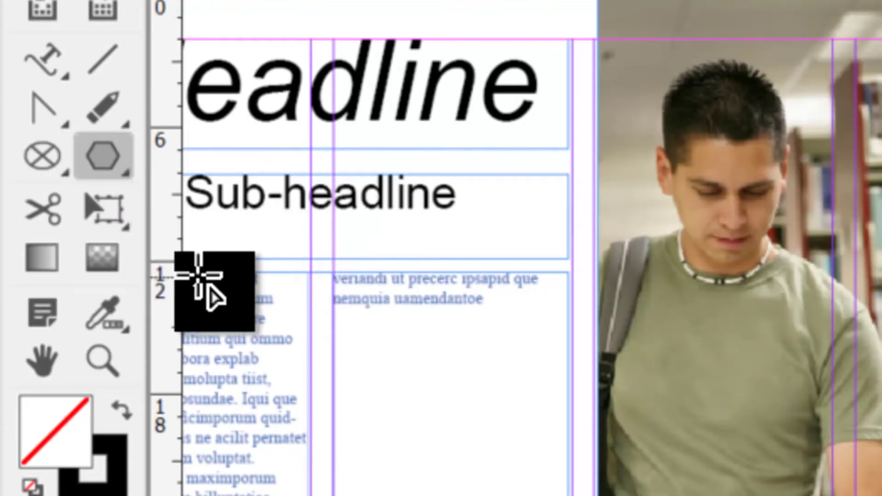
pyautogui.click(34, 158)
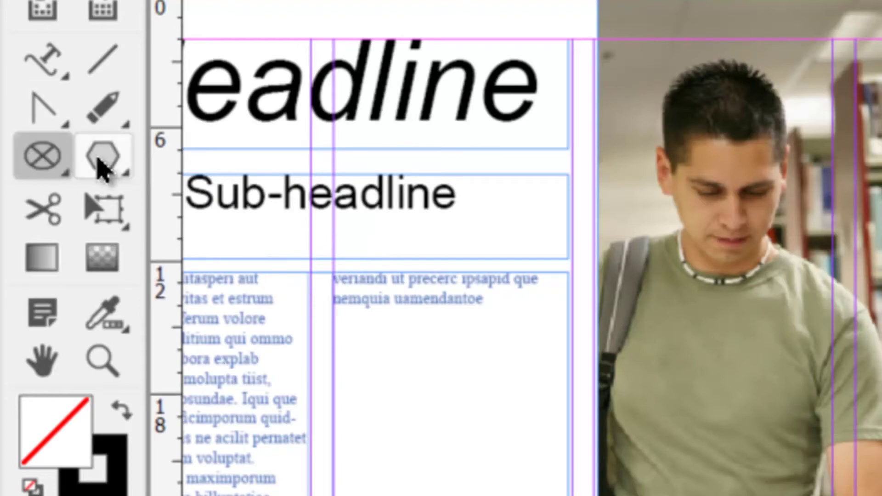
# Draw a rectangular placeholder frame across the first three columns of the empty page with the Rectangle Frame tool, and reposition it.
pyautogui.click(44, 163)
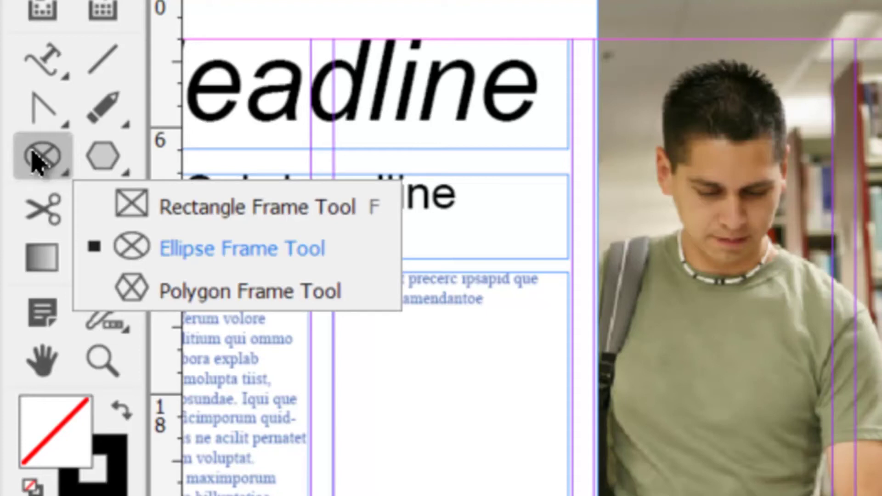
pyautogui.click(174, 209)
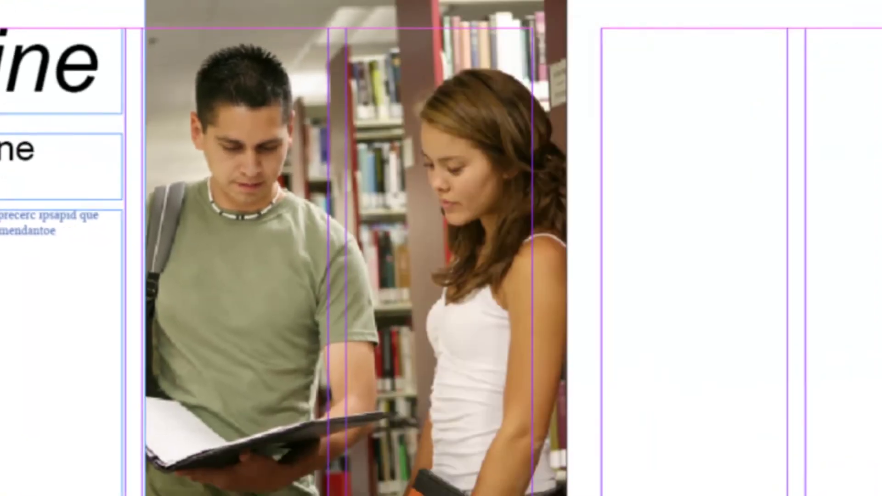
pyautogui.moveTo(194, 117); pyautogui.dragTo(550, 418)
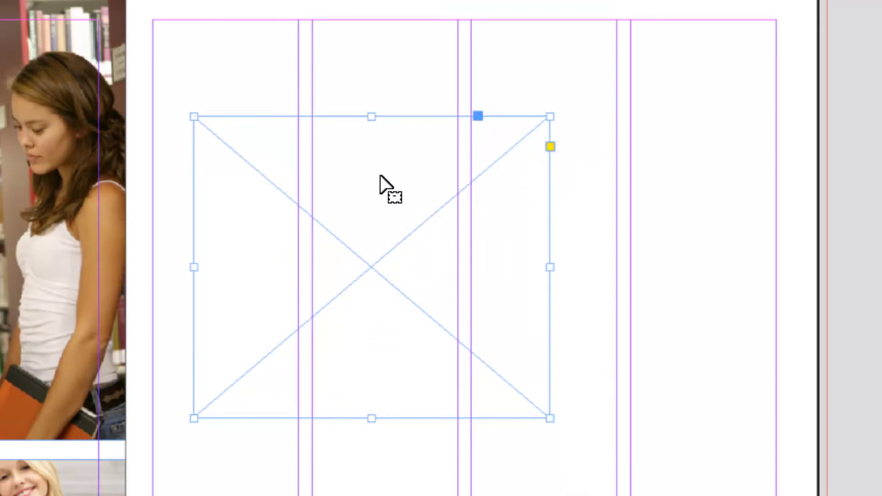
pyautogui.moveTo(366, 199); pyautogui.dragTo(482, 167)
pyautogui.moveTo(587, 259); pyautogui.dragTo(445, 216)
pyautogui.moveTo(385, 146); pyautogui.dragTo(428, 169)
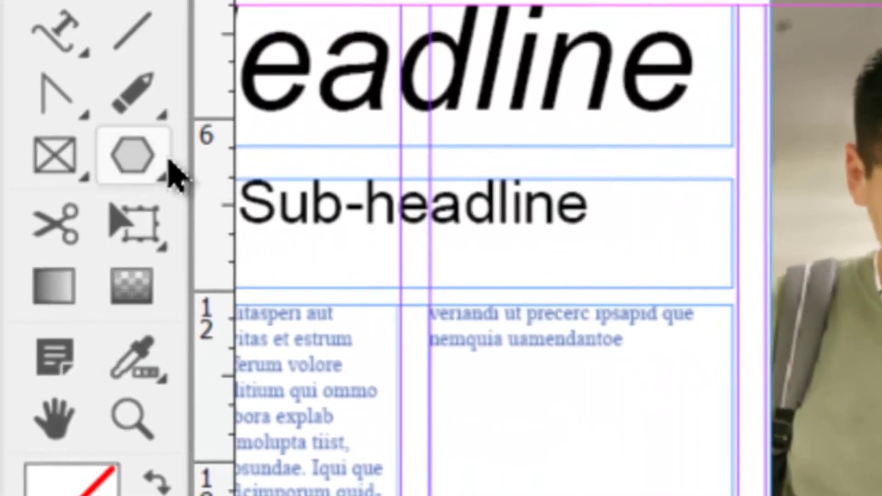
# Draw a rectangle of similar width just below the placeholder frame with the Rectangle tool.
pyautogui.click(145, 147)
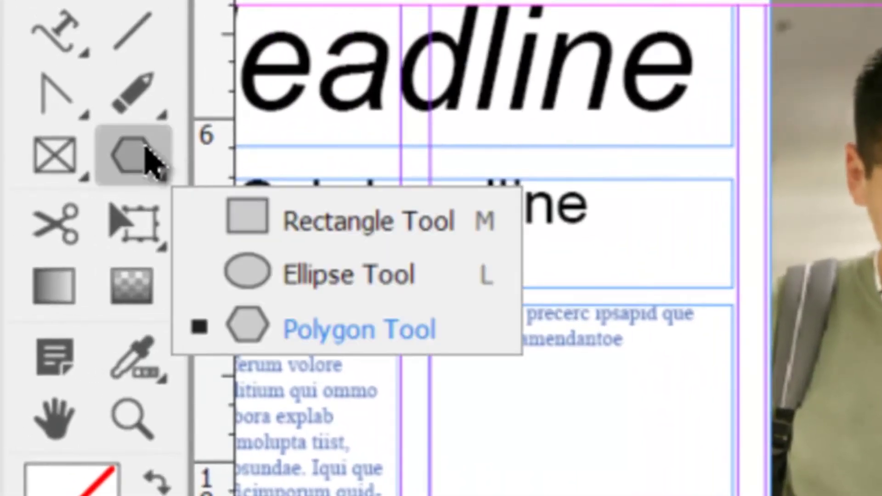
pyautogui.click(329, 223)
pyautogui.moveTo(231, 84); pyautogui.dragTo(628, 400)
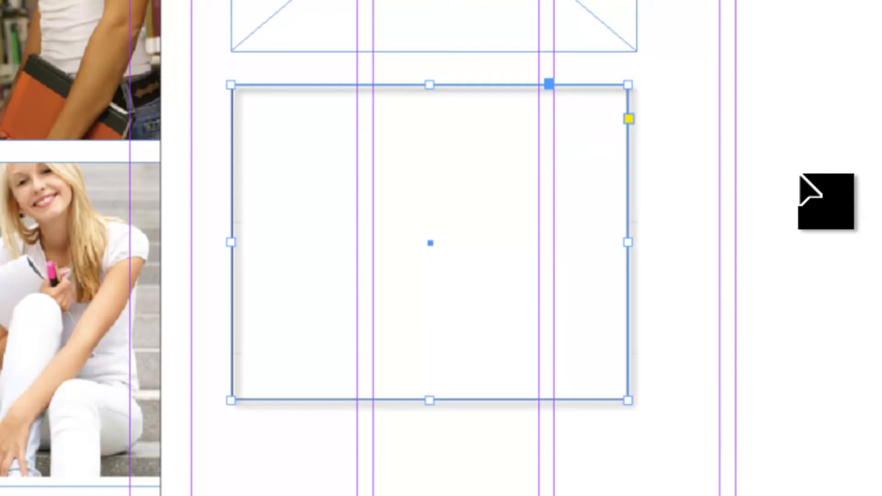
# Deselect the rectangle, reselect it by its edge, and select the placeholder frame above it by its interior.
pyautogui.click(752, 173)
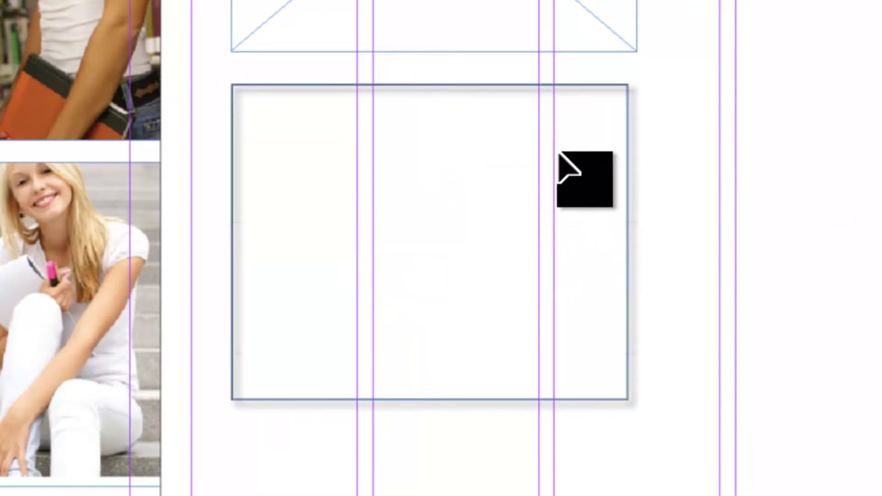
pyautogui.click(487, 85)
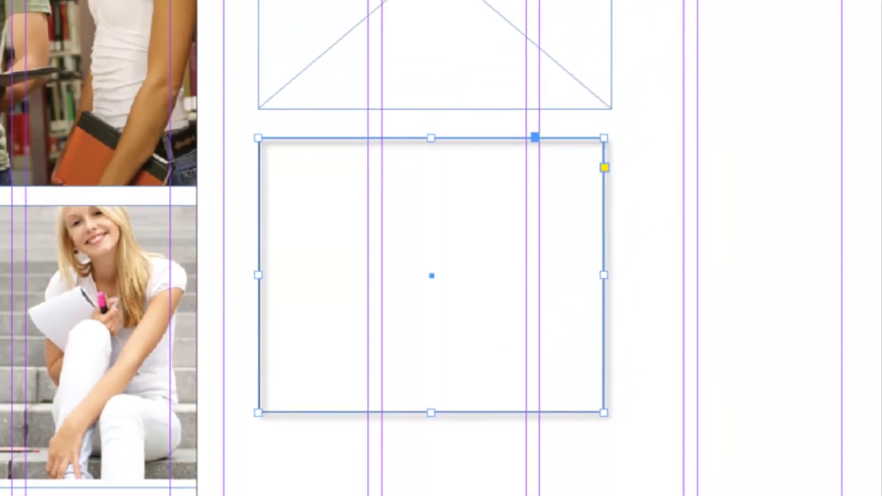
pyautogui.click(437, 93)
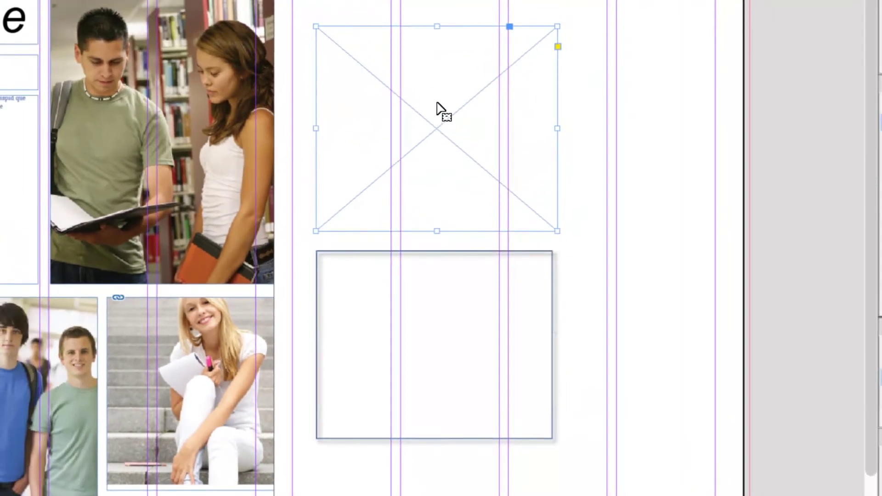
# Nudge the placeholder frame up slightly and add a 15p by 19p ellipse frame beside it with the Ellipse Frame tool.
pyautogui.moveTo(447, 192); pyautogui.dragTo(452, 170)
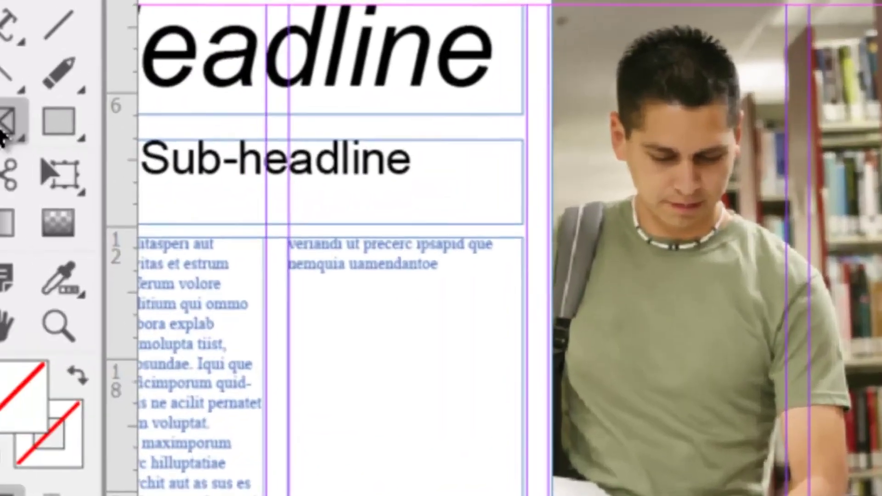
pyautogui.click(44, 143)
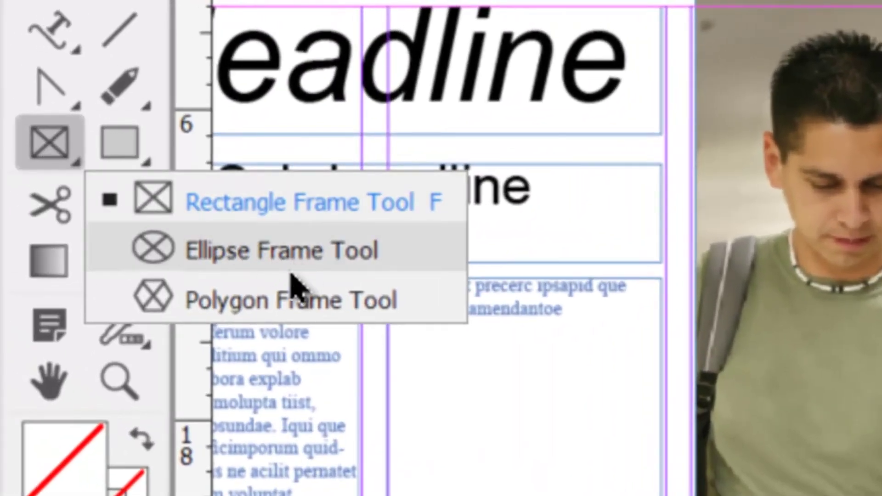
pyautogui.click(268, 251)
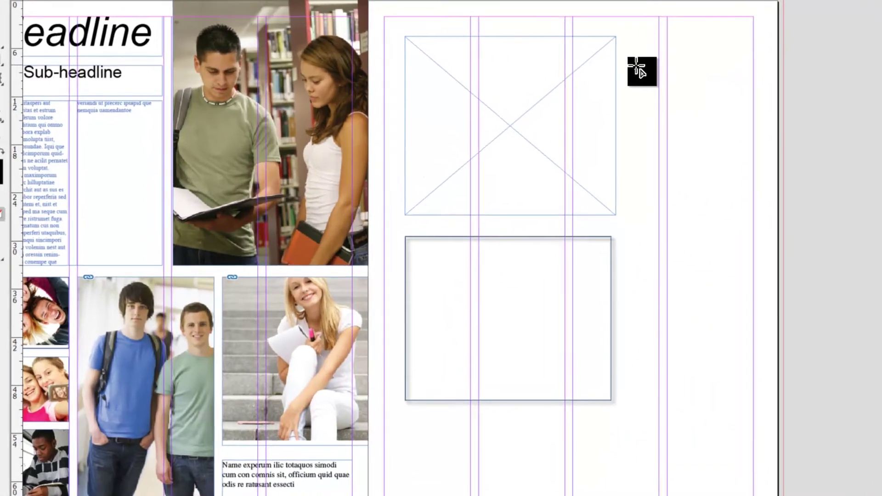
pyautogui.click(647, 90)
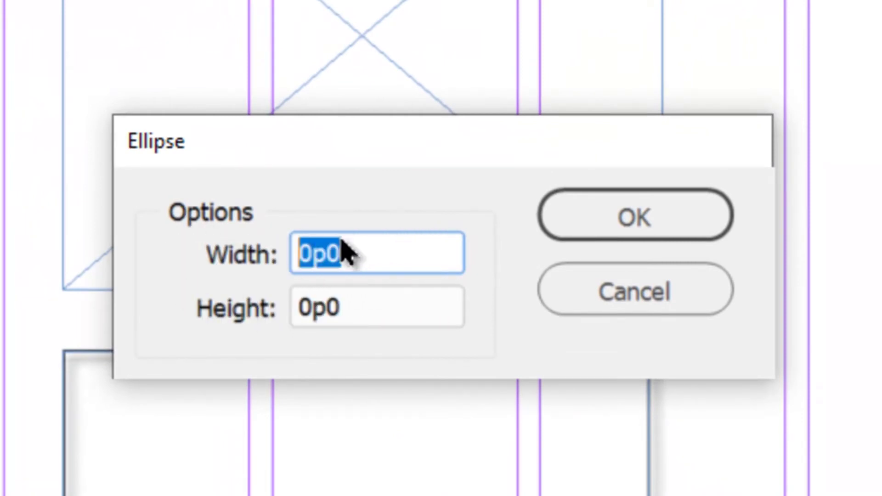
pyautogui.write('15p')
pyautogui.press('Tab')
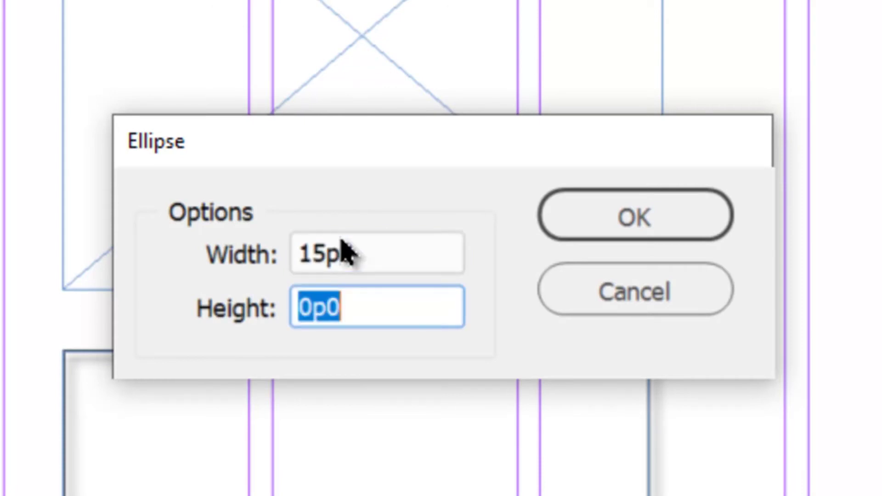
pyautogui.write('19')
pyautogui.click(691, 234)
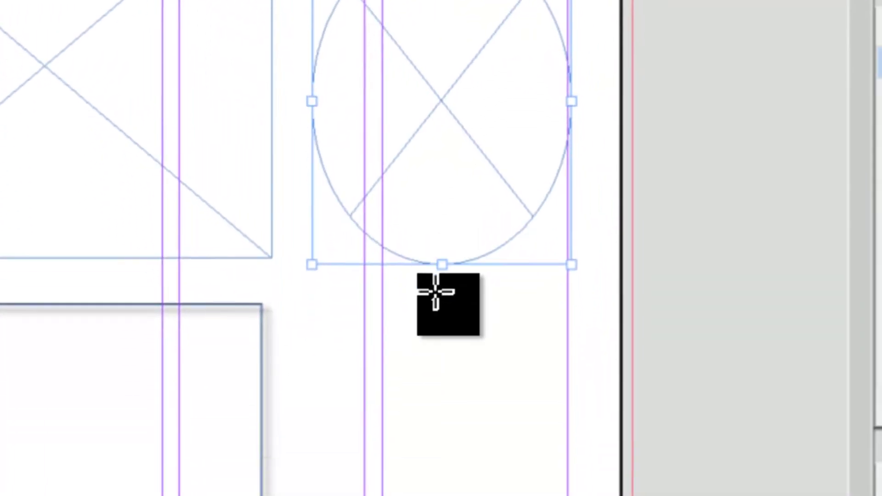
# Draw a circular frame below the ellipse frame, about as wide as the ellipse.
pyautogui.moveTo(310, 323); pyautogui.dragTo(541, 495)
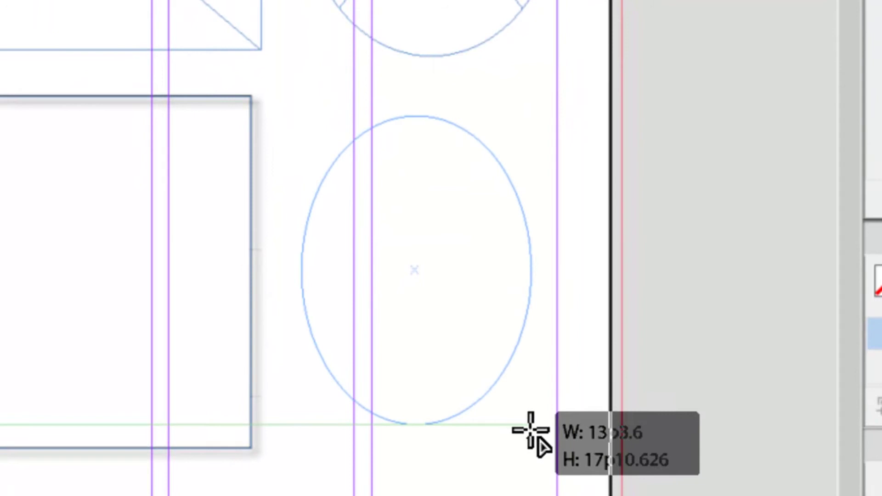
pyautogui.moveTo(530, 430); pyautogui.dragTo(557, 445)
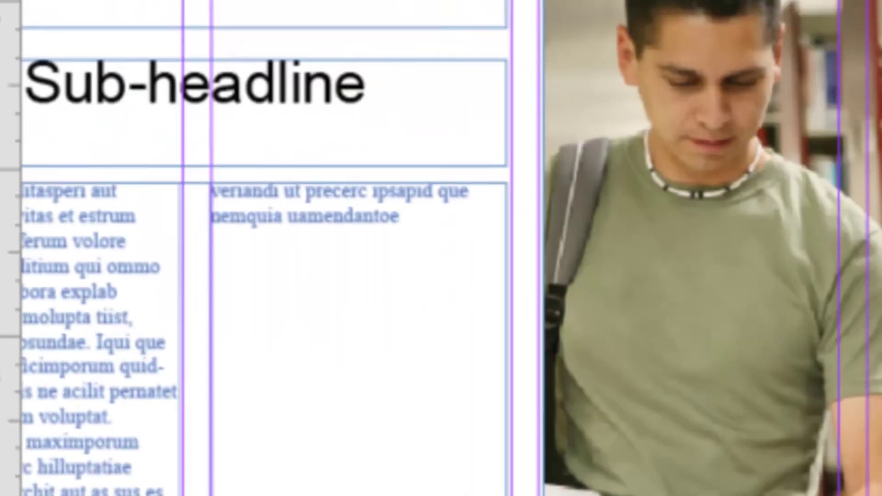
# Create a 15p by 15p six-sided star frame with a 40% star inset, and move it over the rectangle's lower edge.
pyautogui.click(55, 110)
pyautogui.click(339, 292)
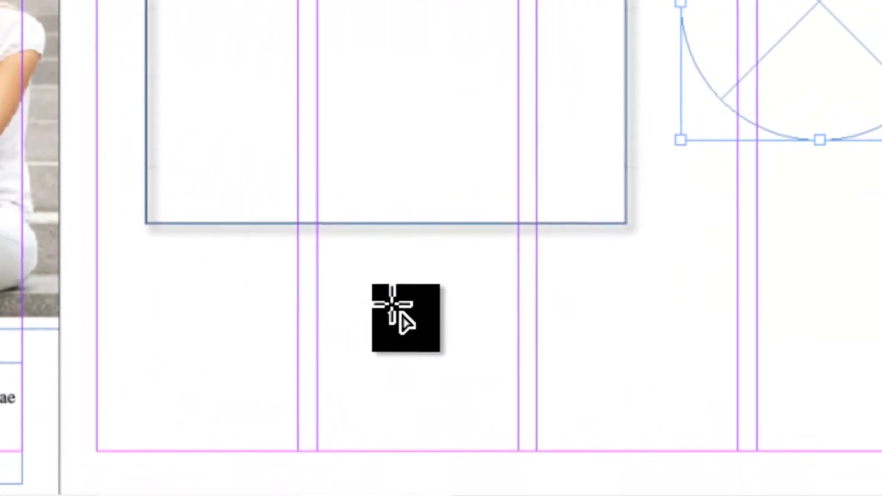
pyautogui.click(393, 311)
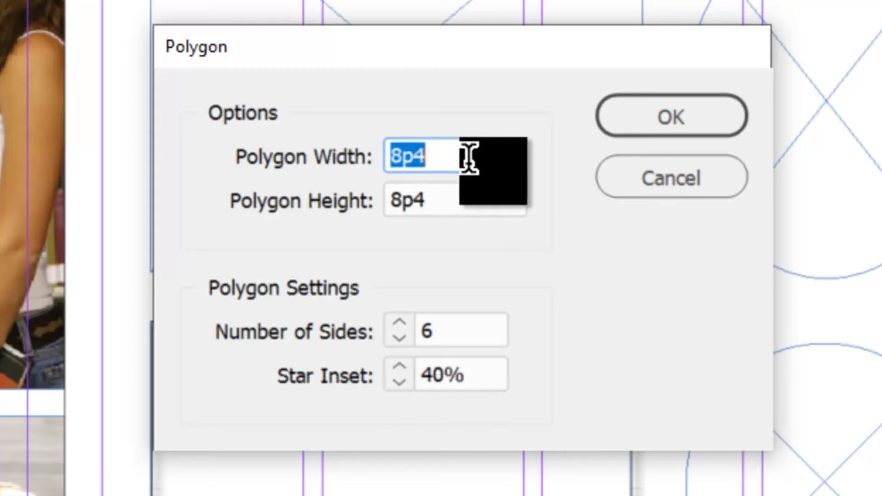
pyautogui.write('15')
pyautogui.press('Tab')
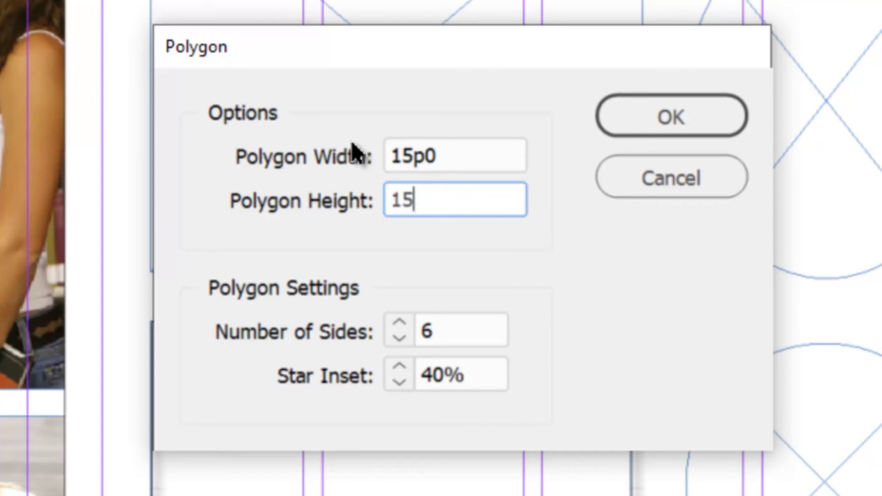
pyautogui.write('15')
pyautogui.press('Tab')
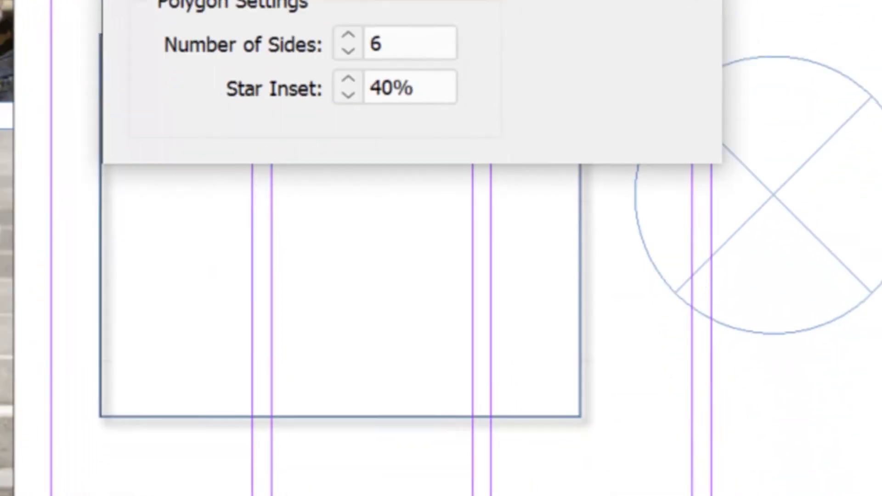
pyautogui.click(670, 116)
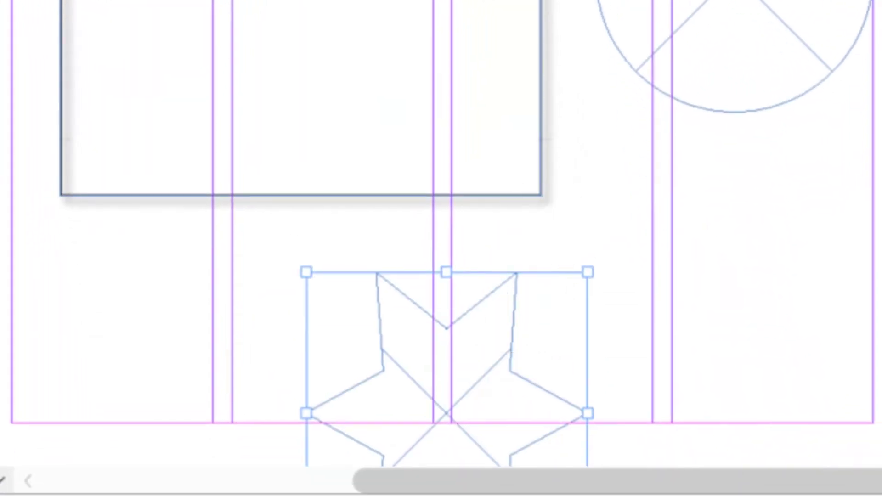
pyautogui.moveTo(414, 374); pyautogui.dragTo(295, 167)
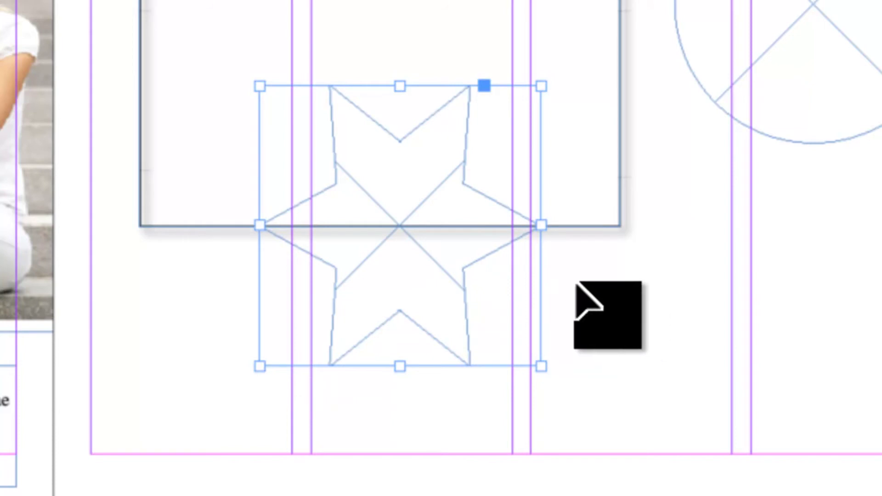
pyautogui.click(577, 284)
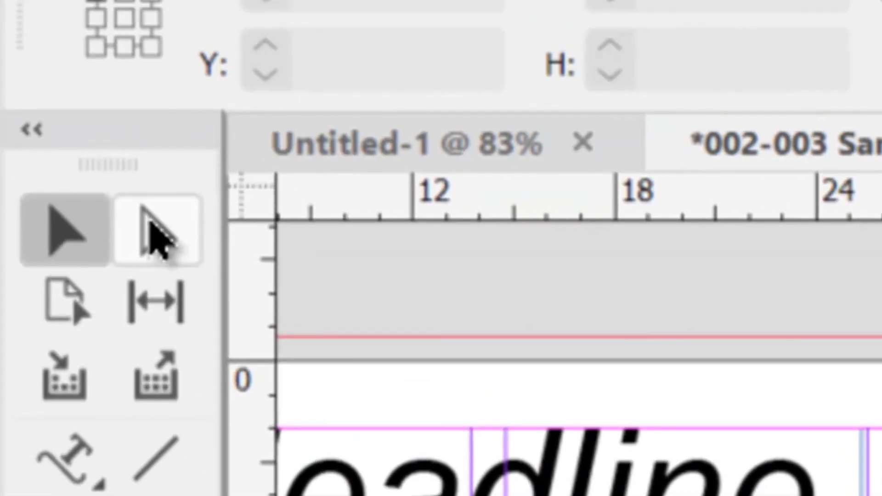
# Reshape the star with the Direct Selection tool by pulling its lower-left inner anchor point outward and its bottom inner point up to the centre.
pyautogui.click(154, 236)
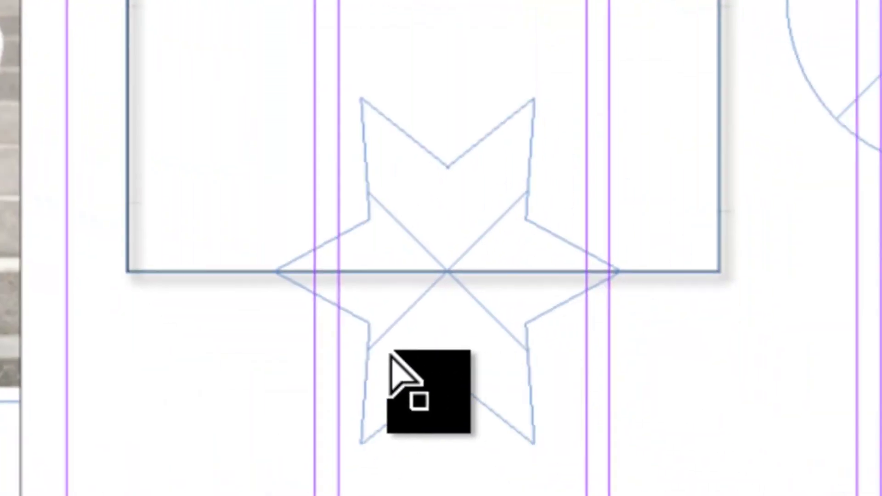
pyautogui.click(371, 355)
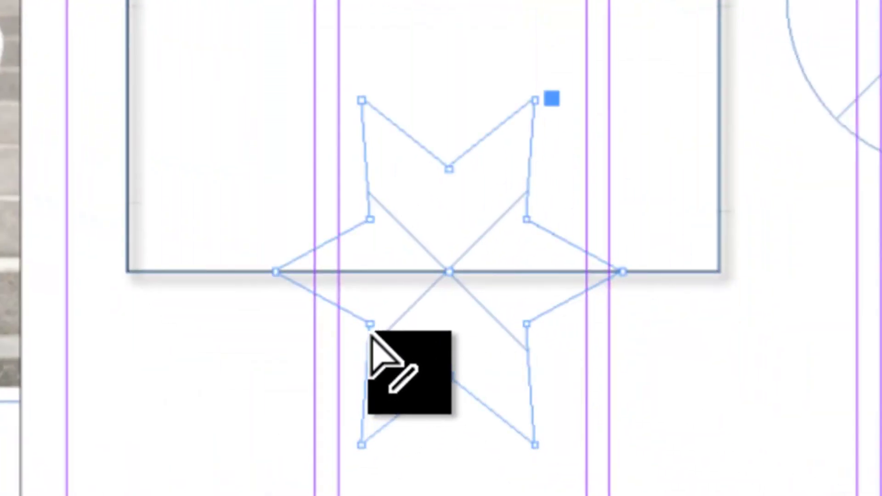
pyautogui.moveTo(370, 327); pyautogui.dragTo(234, 403)
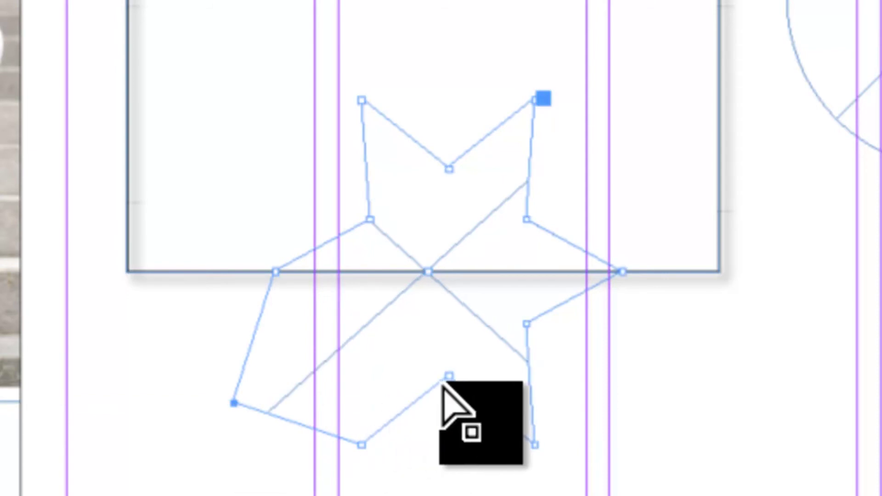
pyautogui.moveTo(443, 378); pyautogui.dragTo(441, 236)
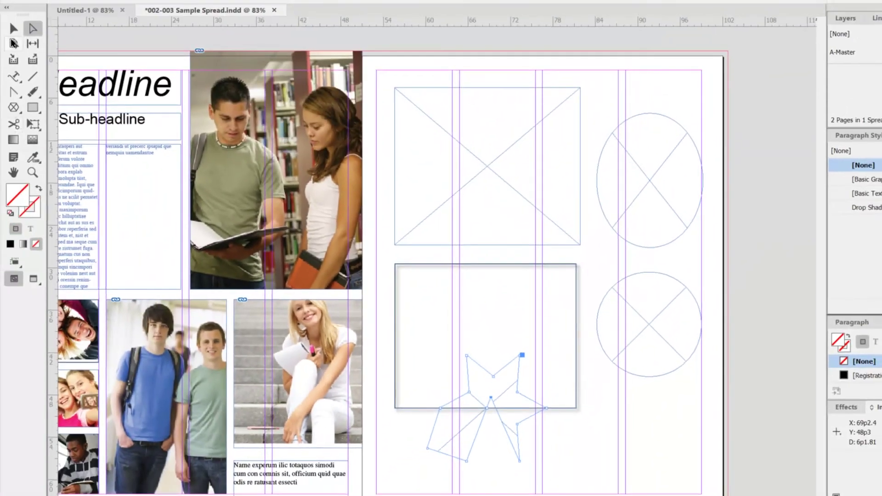
# Select all the frames and shapes on the empty page together and delete them.
pyautogui.press('v')
pyautogui.moveTo(390, 74); pyautogui.dragTo(669, 371)
pyautogui.press('Delete')
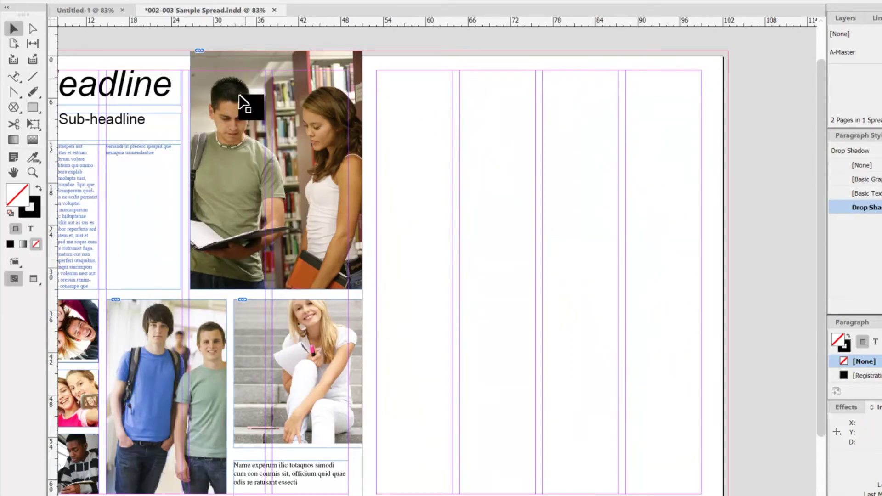
# Duplicate the library photo of the two students and place the copy on the middle columns of the empty page.
pyautogui.click(235, 120)
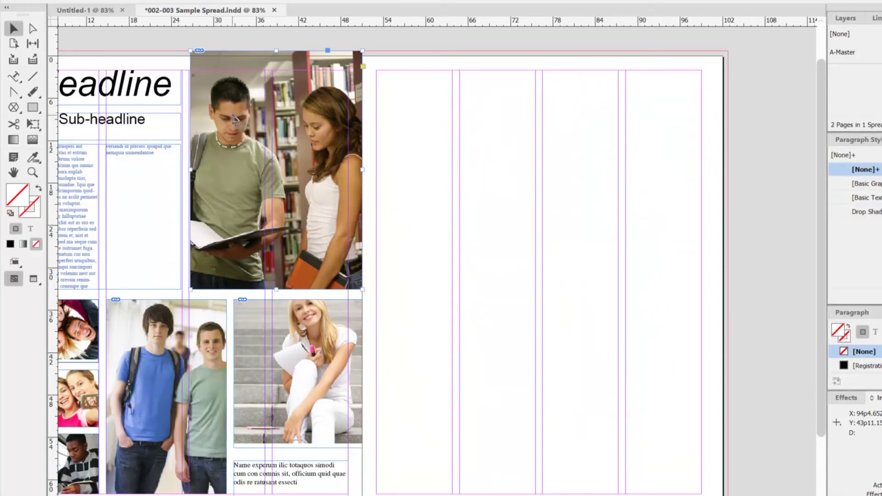
pyautogui.hotkey('ctrl', 'v')
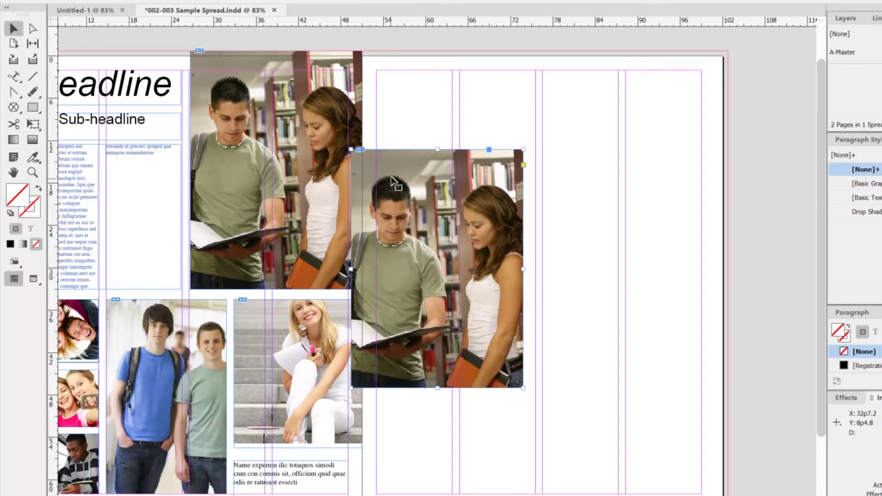
pyautogui.moveTo(391, 181); pyautogui.dragTo(473, 171)
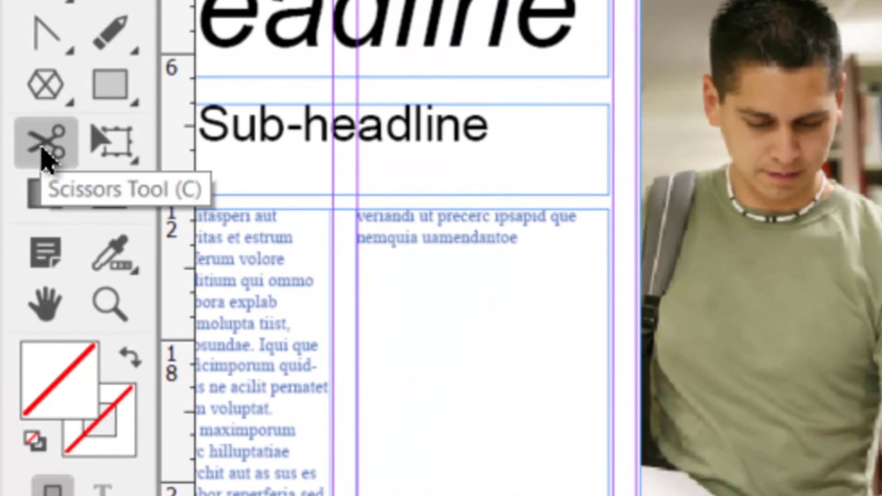
# Split the photo copy diagonally between its top and bottom edges with the Scissors tool, and move the left piece away from the right one.
pyautogui.click(44, 154)
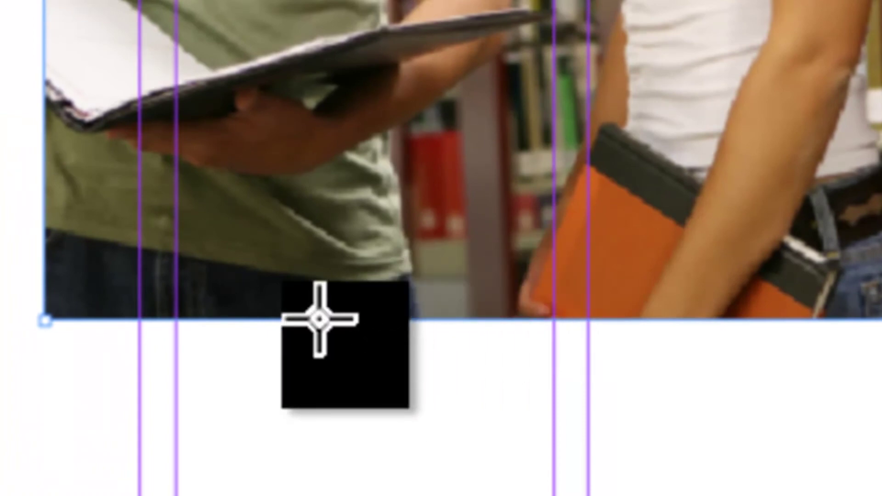
pyautogui.click(319, 319)
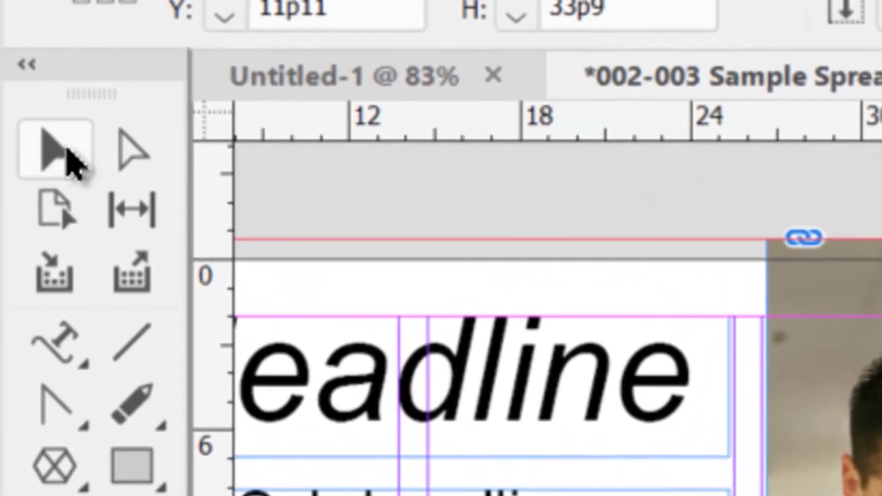
pyautogui.click(68, 152)
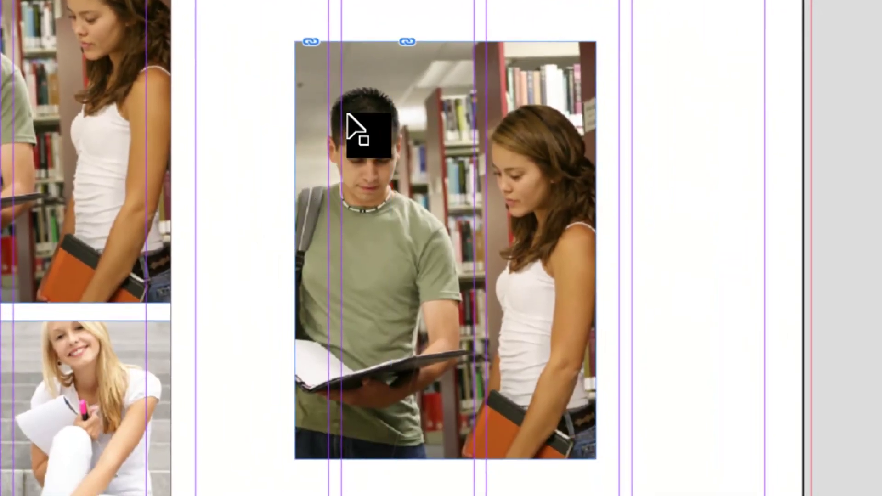
pyautogui.click(348, 116)
pyautogui.moveTo(368, 118); pyautogui.dragTo(331, 124)
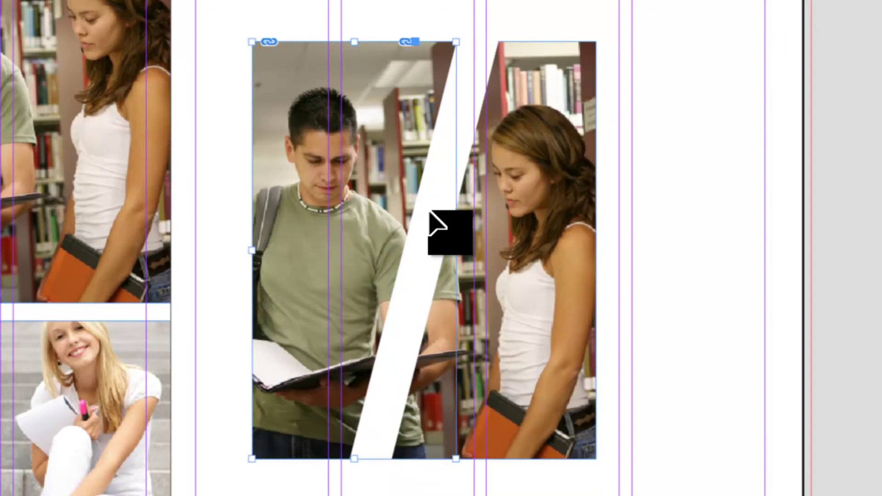
pyautogui.click(439, 0)
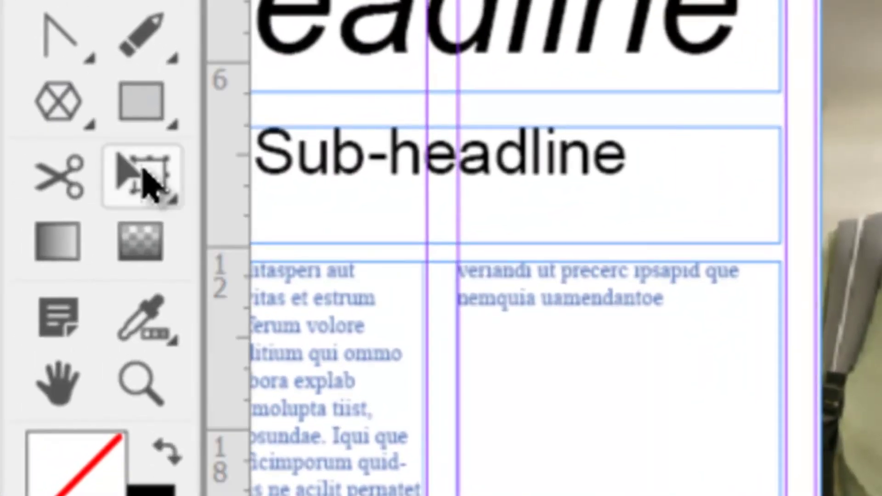
# Choose the Free Transform tool and undo the split of the photo copy.
pyautogui.click(143, 181)
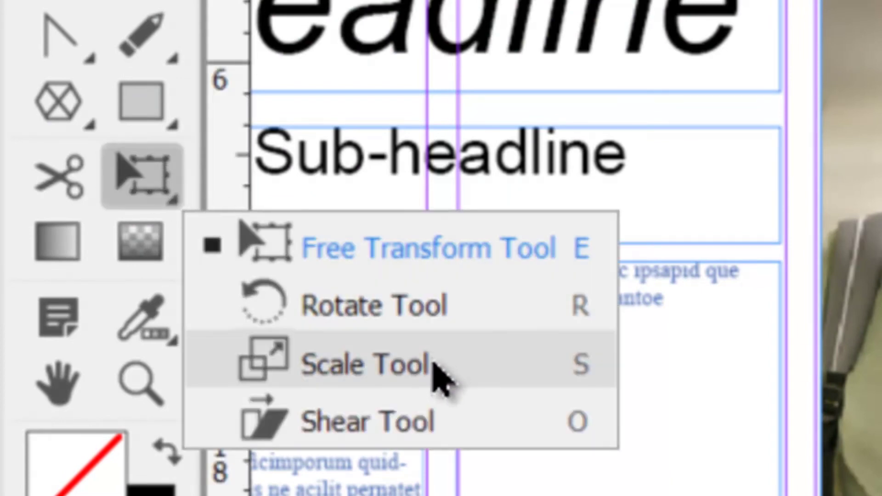
pyautogui.click(436, 270)
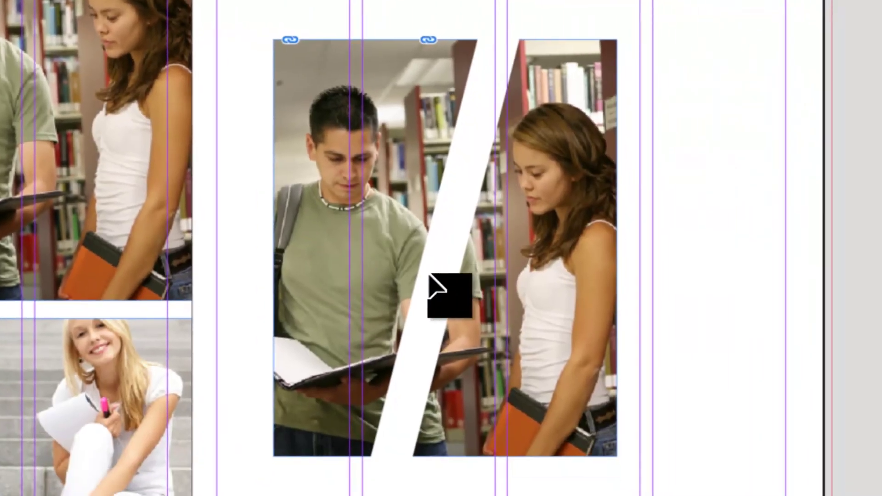
pyautogui.hotkey('ctrl', 'z')
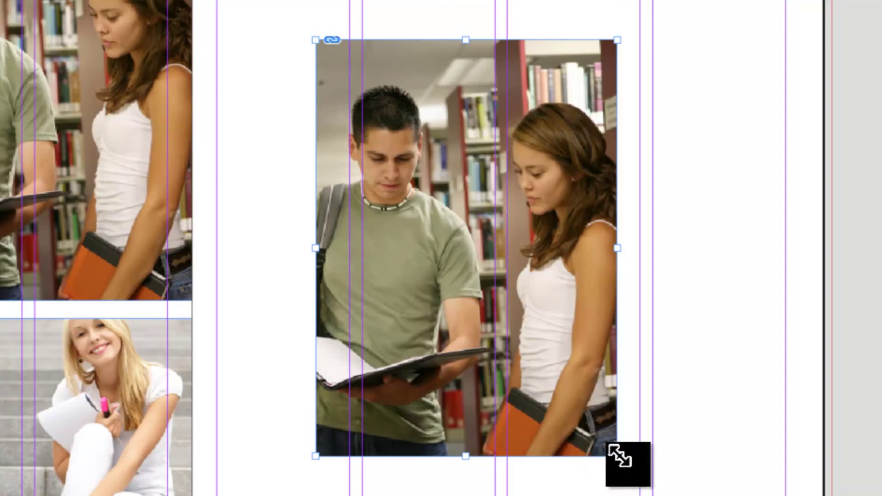
# Try scaling the photo copy down proportionally to about half its size from the lower-right corner, and undo it.
pyautogui.moveTo(619, 456); pyautogui.dragTo(466, 276)
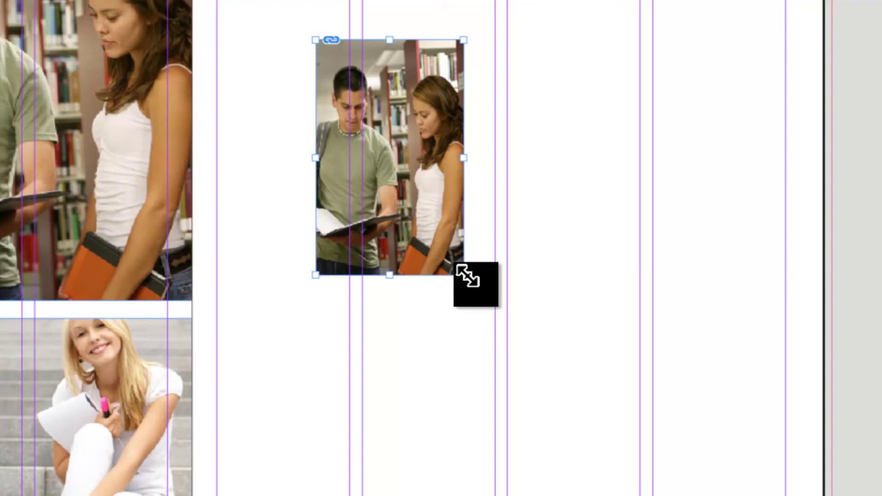
pyautogui.hotkey('ctrl', 'z')
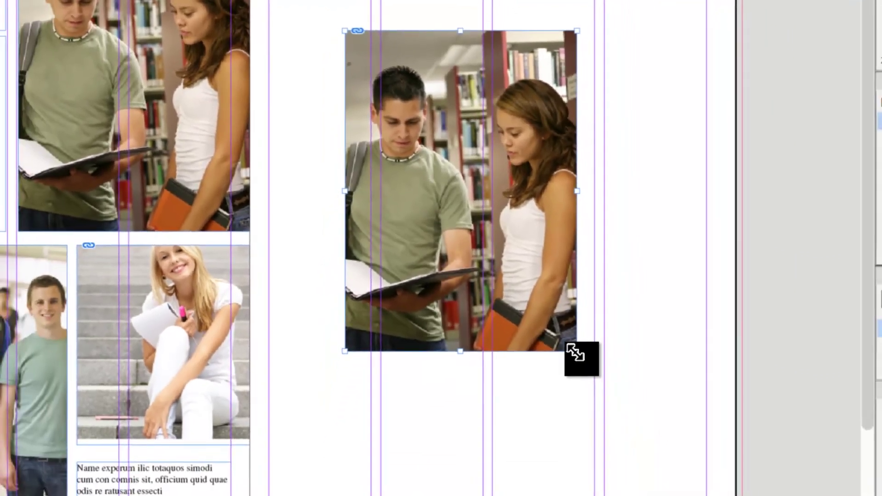
# Enlarge the photo copy proportionally from its lower-right corner and try rotating it freely.
pyautogui.moveTo(575, 350); pyautogui.dragTo(628, 420)
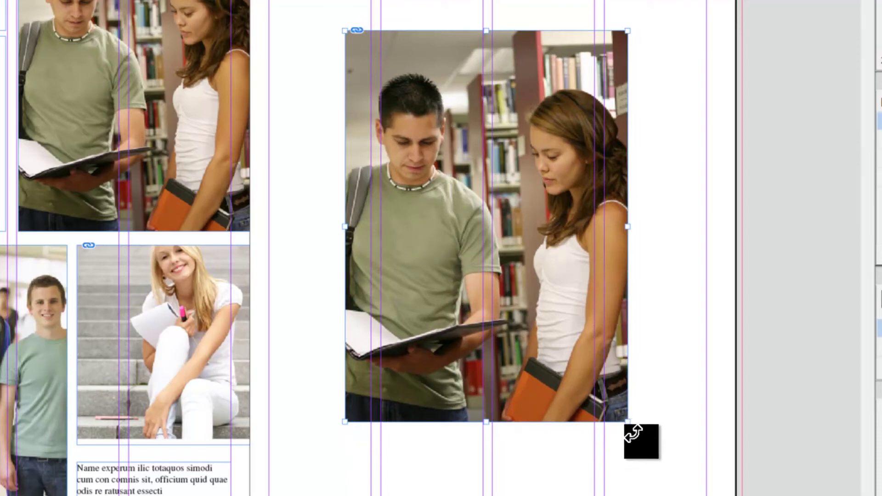
pyautogui.moveTo(608, 467)
pyautogui.mouseDown()
pyautogui.moveTo(569, 484)
pyautogui.moveTo(528, 488)
pyautogui.moveTo(588, 465)
pyautogui.moveTo(650, 399)
pyautogui.moveTo(682, 346)
pyautogui.moveTo(671, 390)
pyautogui.moveTo(616, 461)
pyautogui.moveTo(634, 454)
pyautogui.moveTo(609, 464)
pyautogui.moveTo(616, 464)
pyautogui.mouseUp()
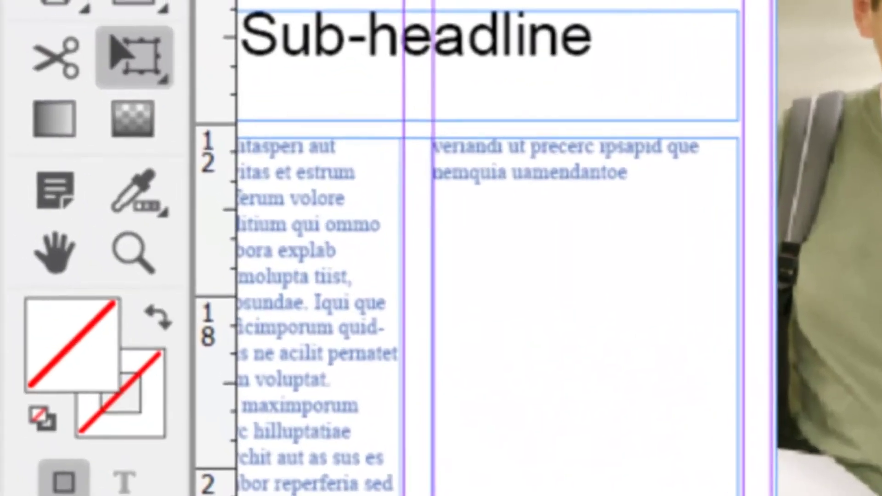
# Choose the Rotate tool, try rotating the photo copy about 33° counterclockwise, and undo the rotation.
pyautogui.click(35, 36)
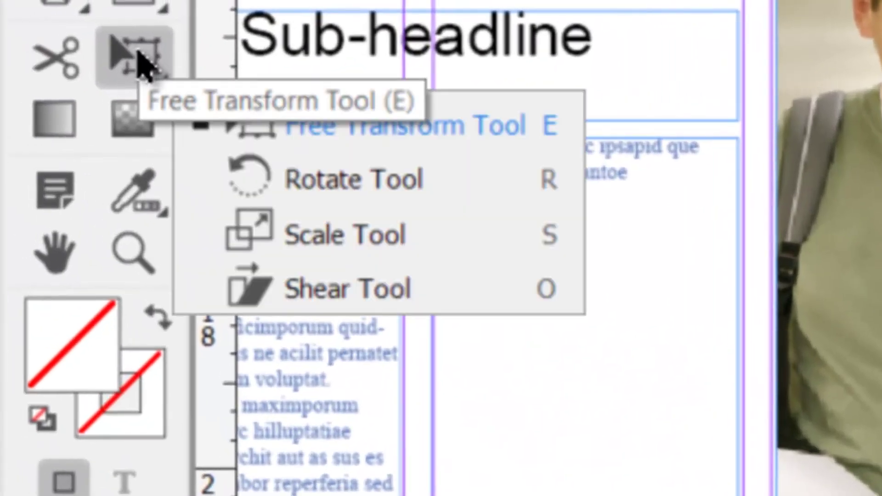
pyautogui.click(338, 196)
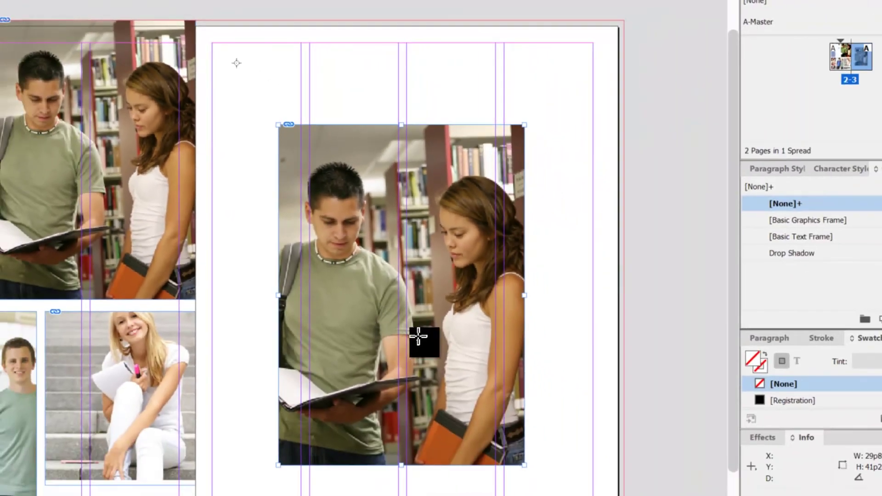
pyautogui.moveTo(417, 336); pyautogui.dragTo(511, 181)
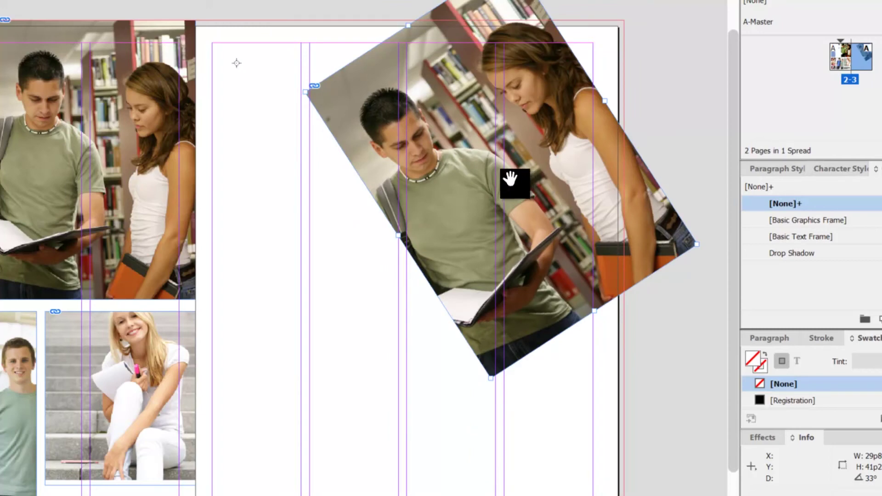
pyautogui.hotkey('ctrl', 'z')
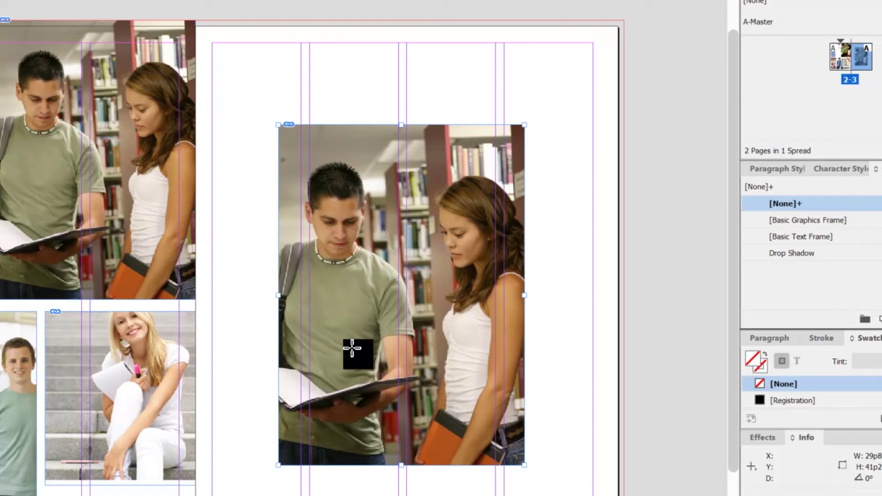
pyautogui.moveTo(352, 348); pyautogui.dragTo(438, 383)
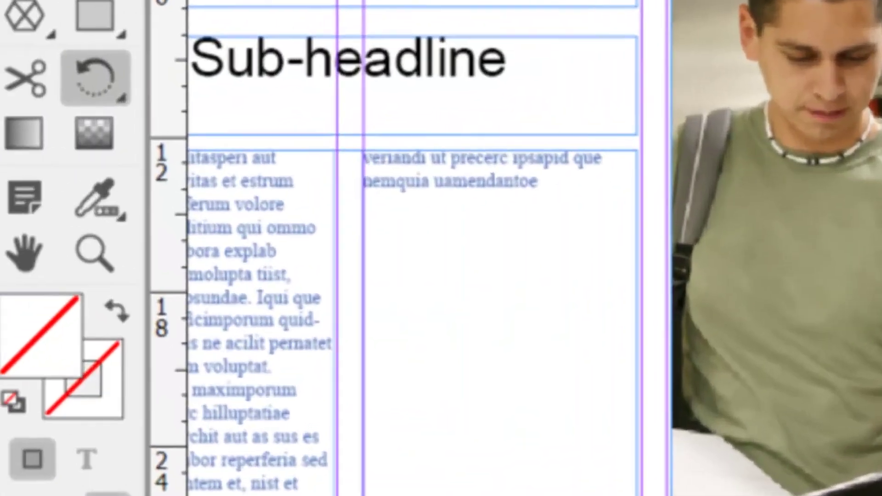
# Scale the photo copy down slightly and proportionally to about 29p5 wide with the Scale tool.
pyautogui.moveTo(129, 74); pyautogui.dragTo(333, 258)
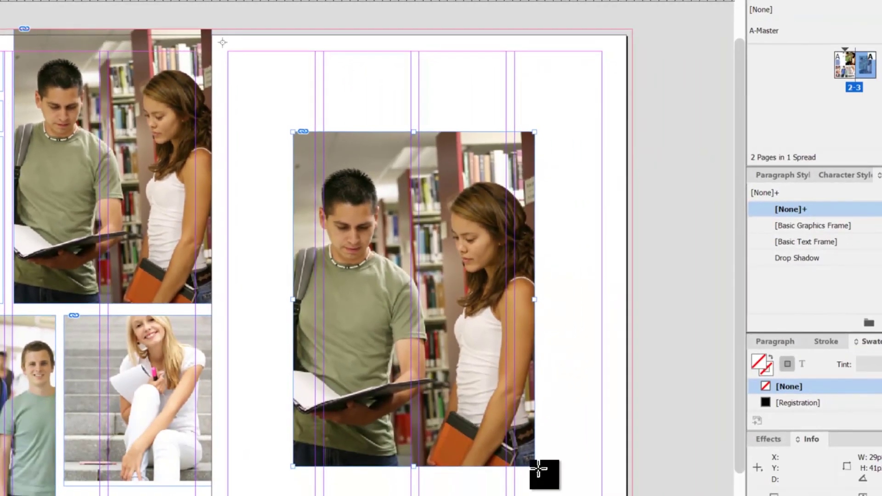
pyautogui.moveTo(549, 482); pyautogui.dragTo(557, 444)
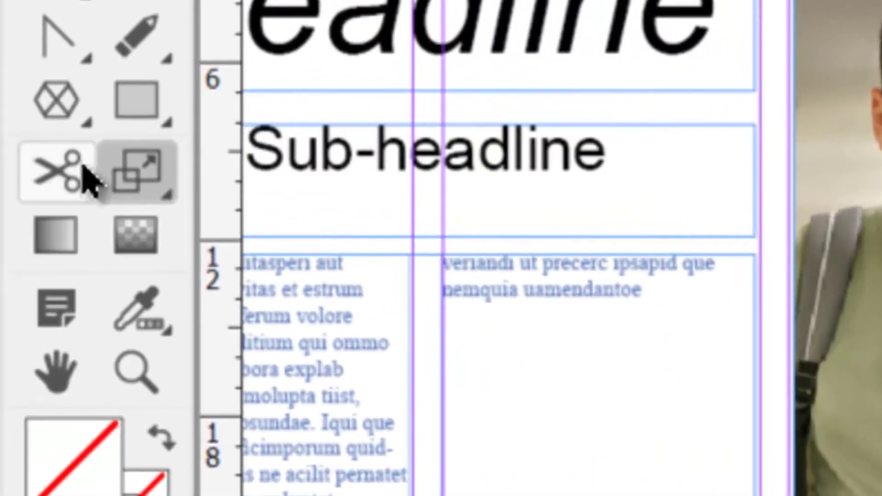
# Choose the Shear tool, try slanting the photo copy freely, and undo the shear.
pyautogui.click(10, 142)
pyautogui.click(373, 419)
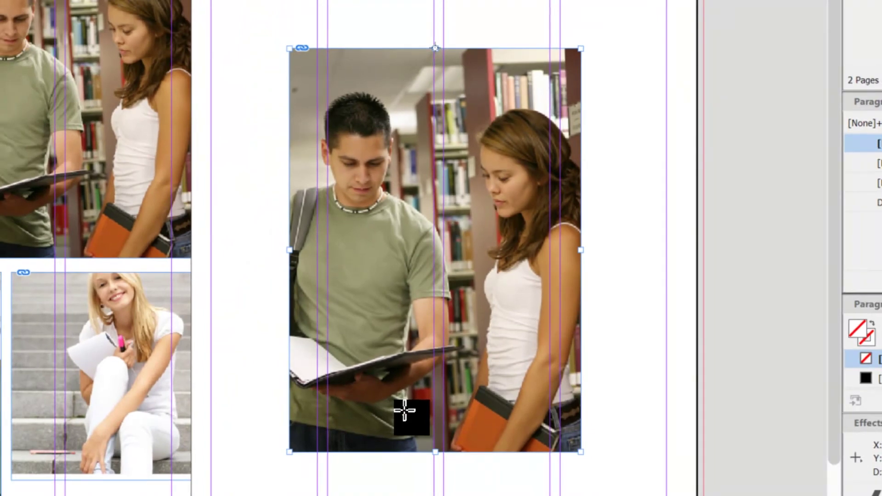
pyautogui.moveTo(404, 410); pyautogui.dragTo(500, 393)
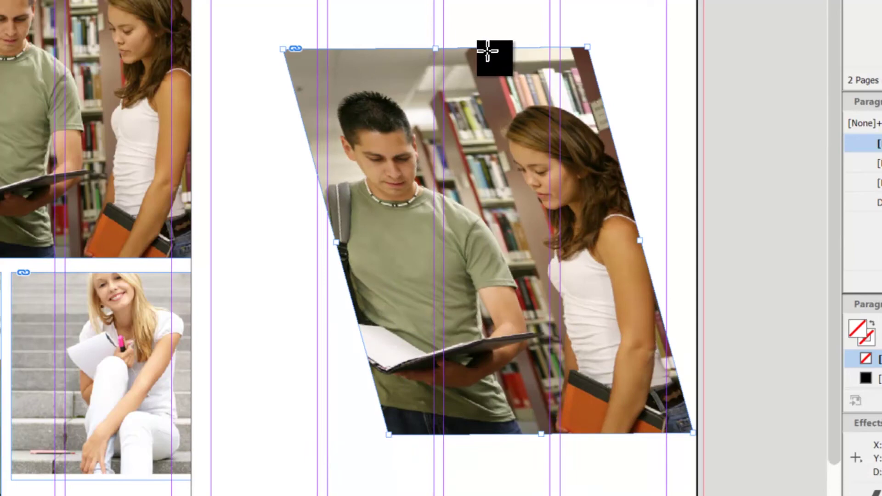
pyautogui.hotkey('ctrl', 'z')
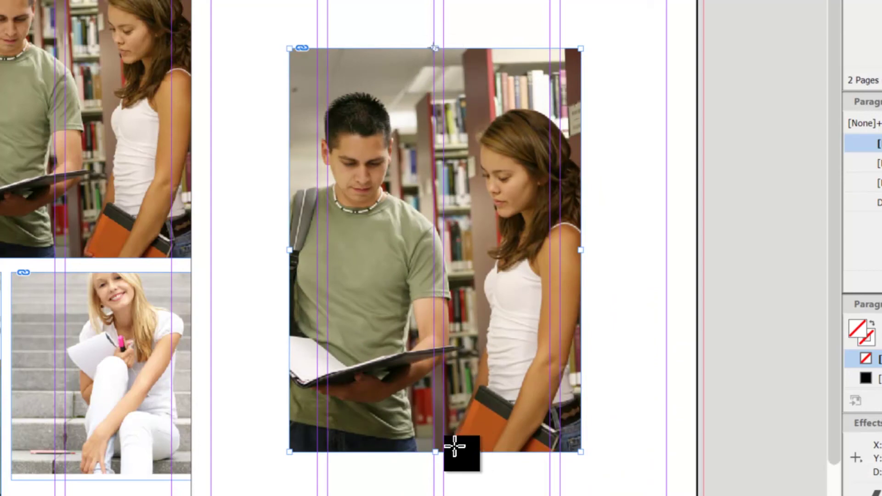
# Try shearing the photo copy horizontally by about 15° from its bottom edge, and undo it.
pyautogui.moveTo(435, 451); pyautogui.dragTo(547, 456)
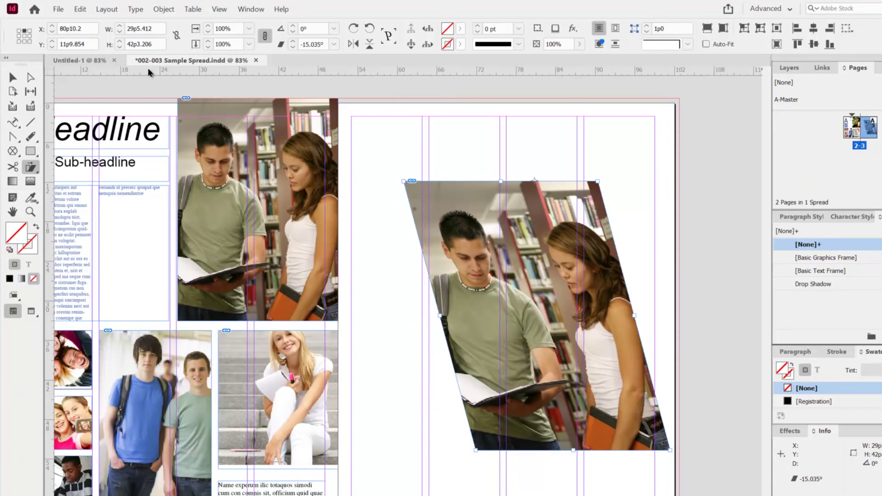
pyautogui.click(80, 9)
pyautogui.click(92, 18)
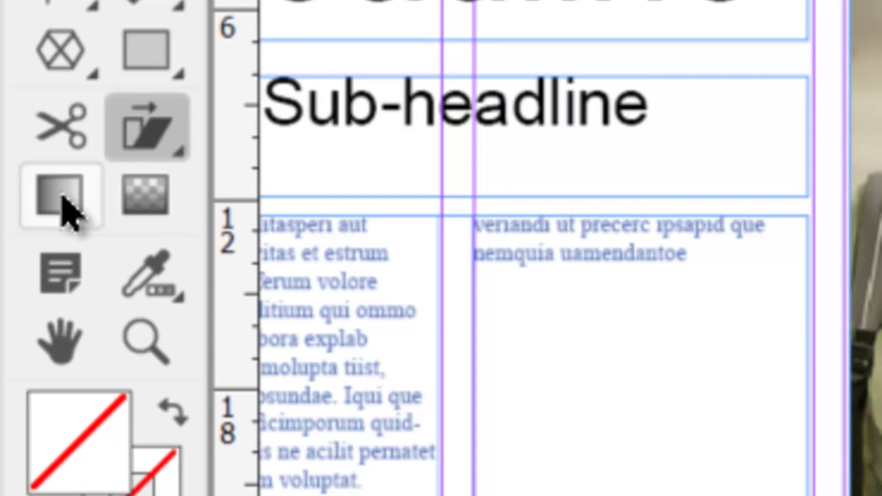
# Fade the photo copy diagonally from its upper-left to its lower-right corner with the Gradient Feather tool.
pyautogui.click(139, 194)
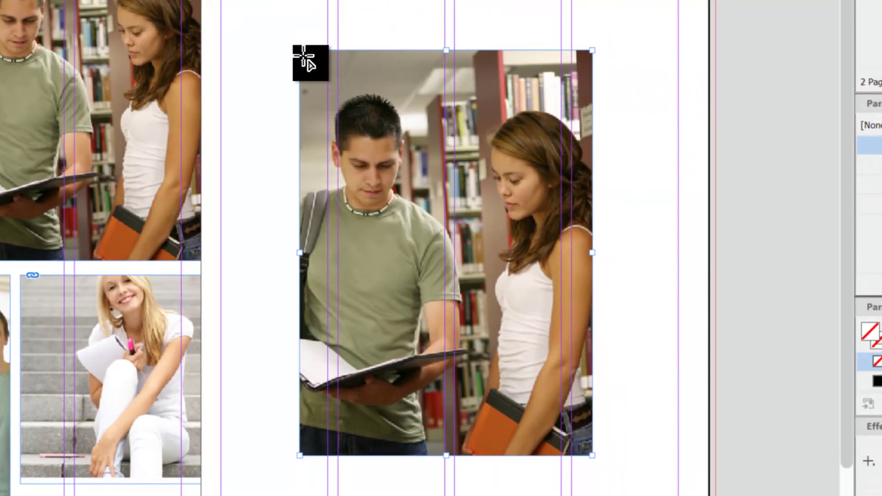
pyautogui.moveTo(304, 57); pyautogui.dragTo(569, 431)
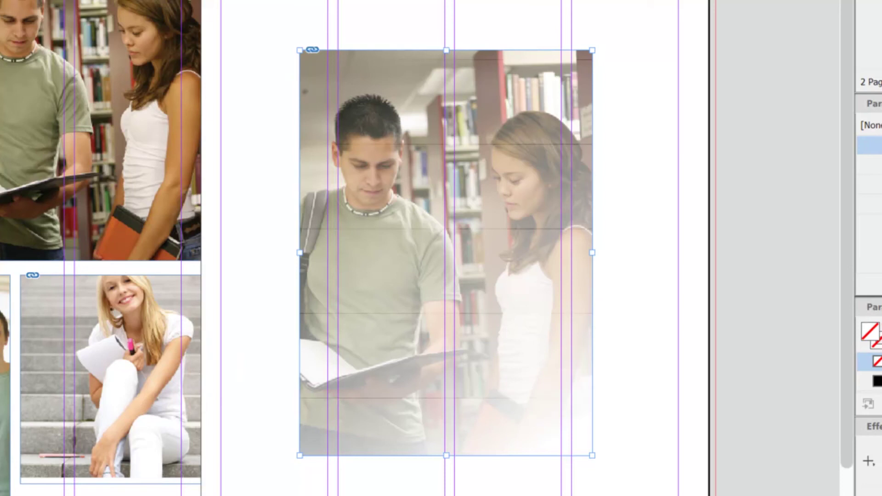
# Move the photo of the seated blonde woman over the faded photo copy's lower-right corner and send it to the back.
pyautogui.click(39, 337)
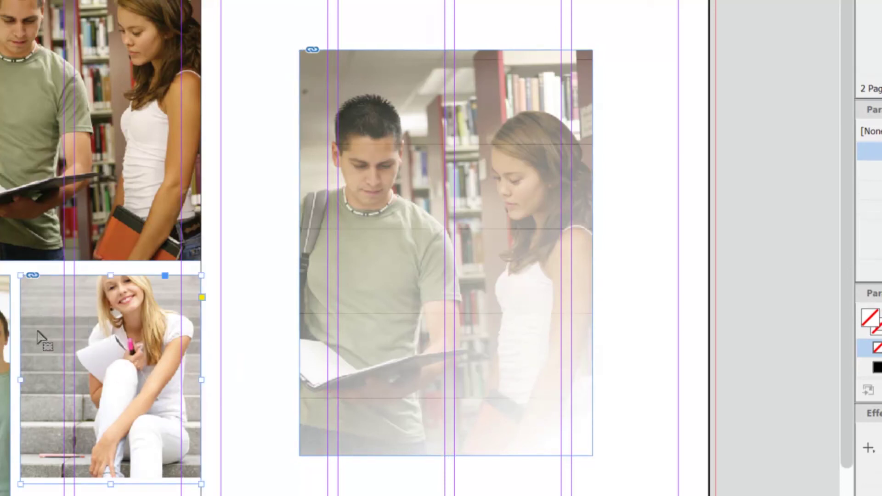
pyautogui.moveTo(38, 332); pyautogui.dragTo(469, 357)
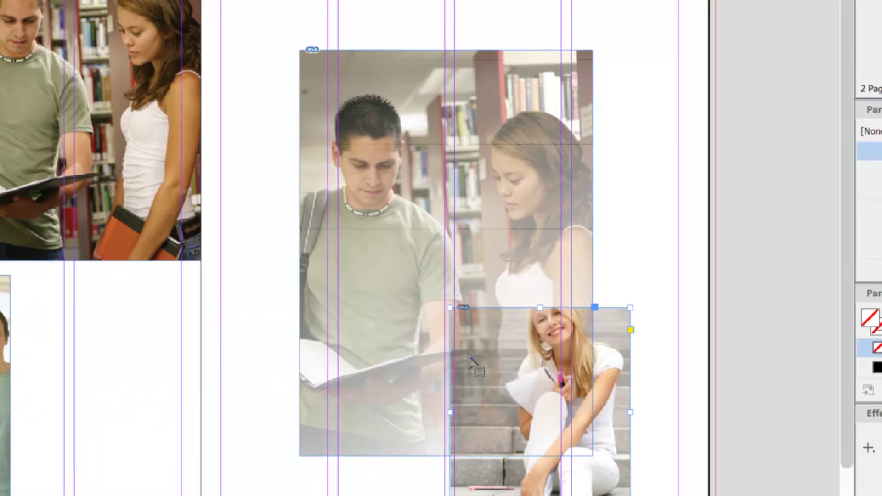
pyautogui.rightClick(491, 338)
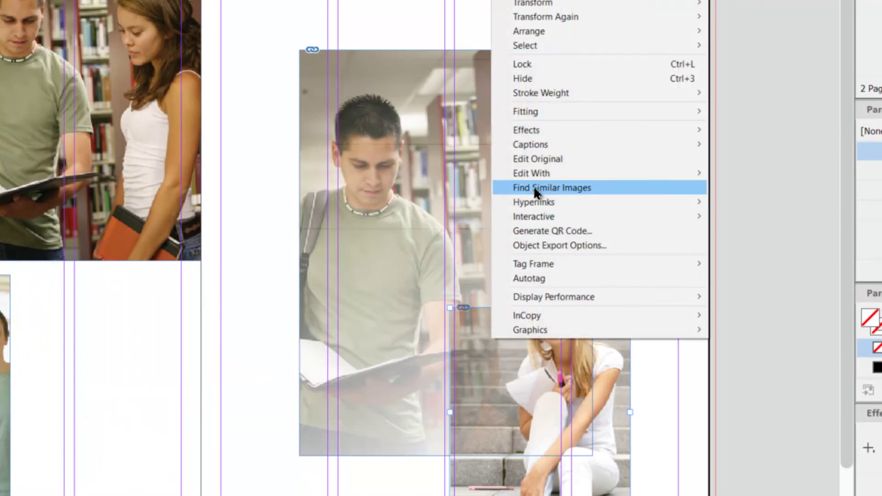
pyautogui.moveTo(536, 32)
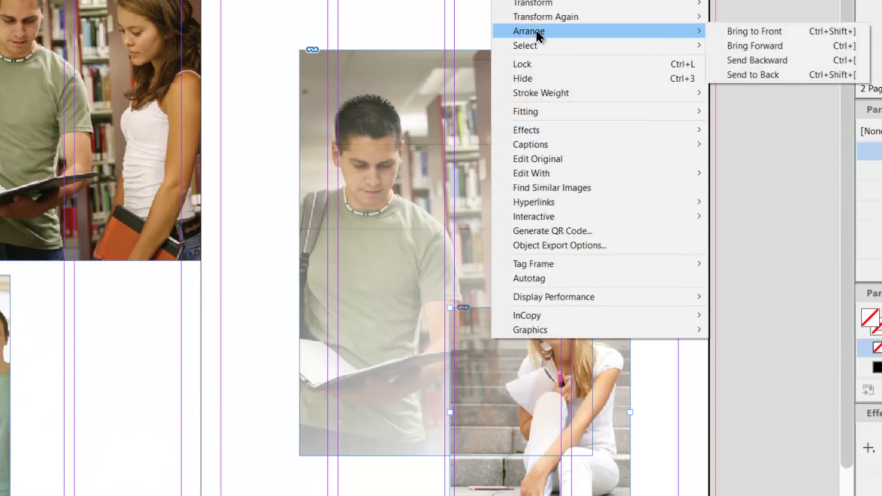
pyautogui.click(751, 75)
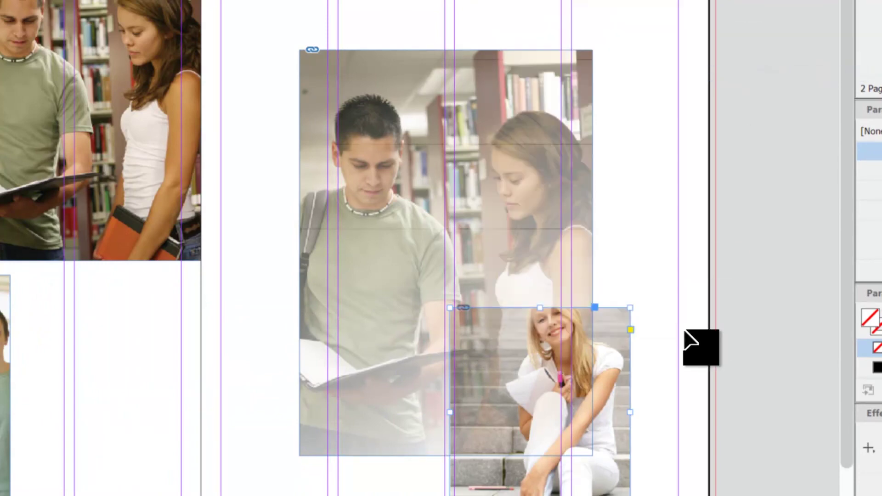
# Move the seated woman's photo behind different parts of the faded copy and return it below the large library photo.
pyautogui.moveTo(615, 457); pyautogui.dragTo(413, 252)
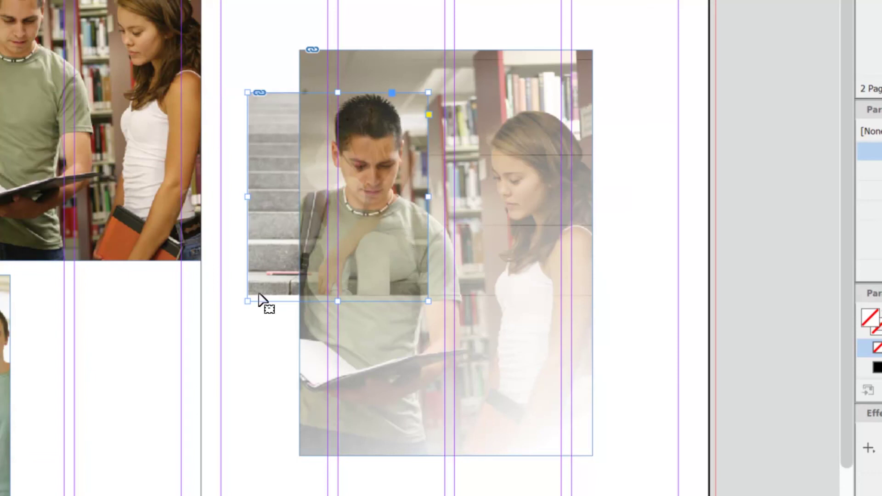
pyautogui.moveTo(275, 183); pyautogui.dragTo(505, 404)
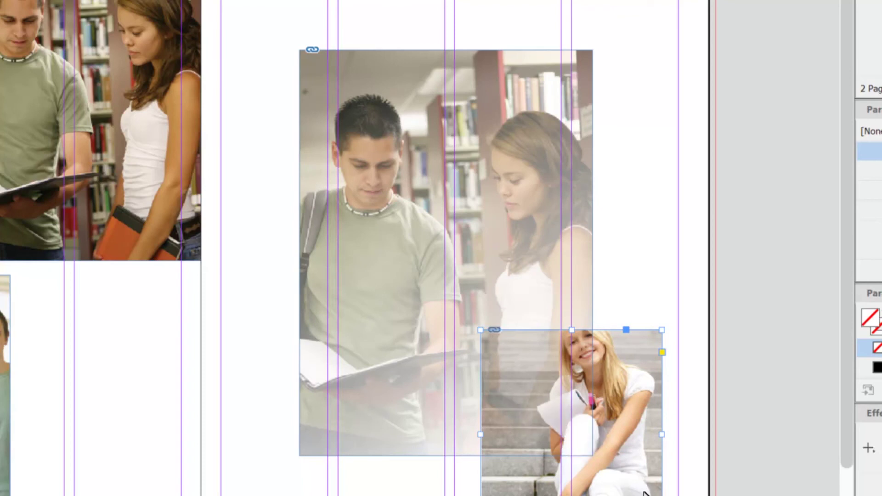
pyautogui.click(689, 480)
pyautogui.moveTo(642, 469); pyautogui.dragTo(169, 465)
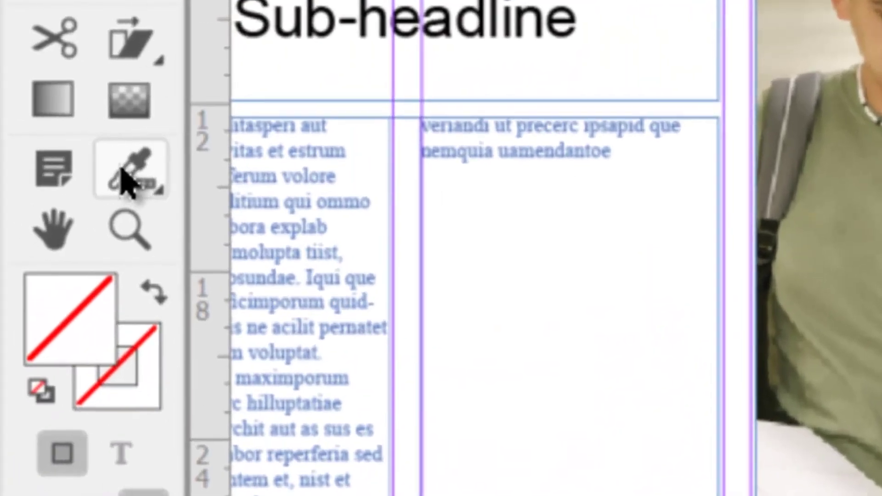
# Sample the large library photo with the Color Theme tool and add its Muted theme to the swatches.
pyautogui.click(125, 176)
pyautogui.moveTo(125, 176); pyautogui.dragTo(429, 232)
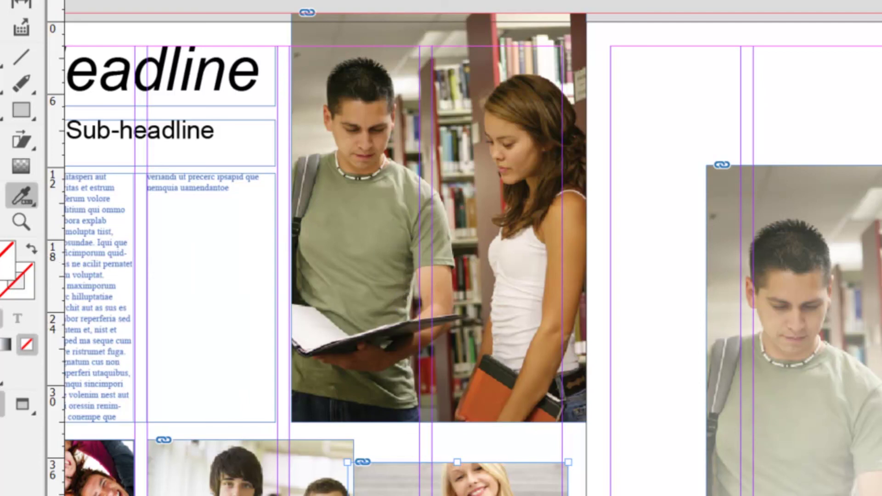
pyautogui.click(457, 487)
pyautogui.moveTo(458, 488); pyautogui.dragTo(310, 439)
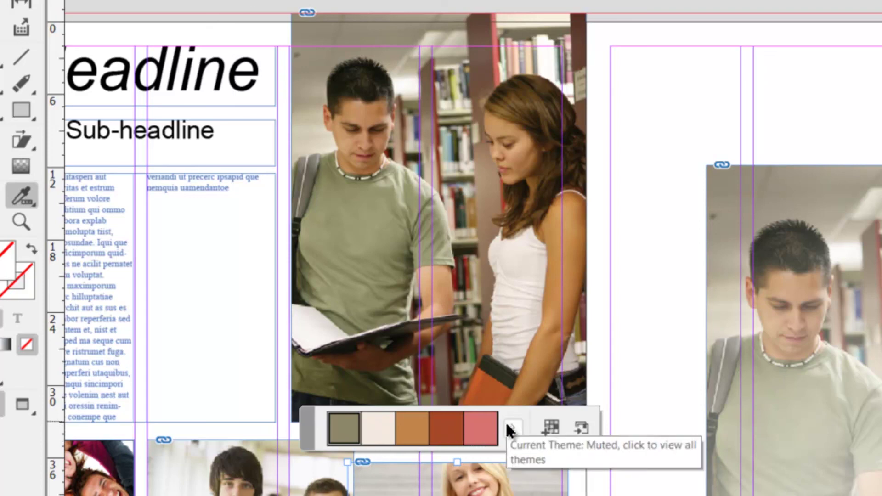
pyautogui.click(550, 428)
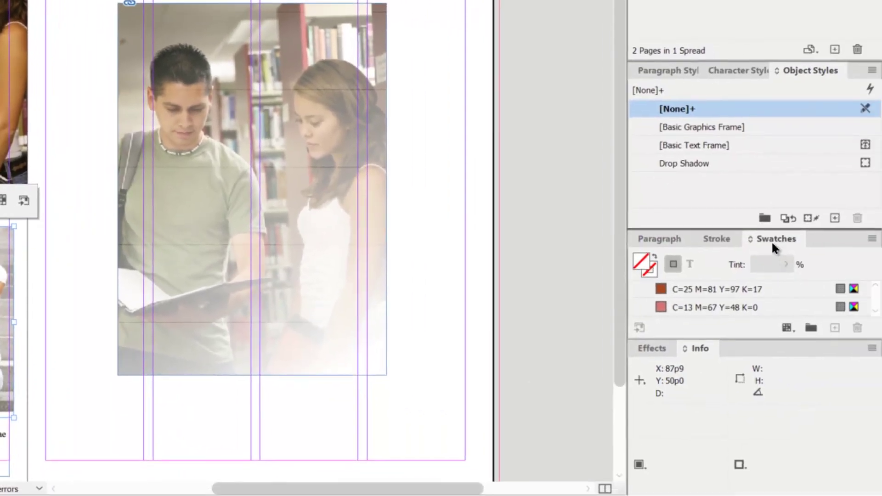
# Float and enlarge the Swatches panel to show the Muted_Theme group, and view the other available color themes.
pyautogui.moveTo(773, 235); pyautogui.dragTo(105, 93)
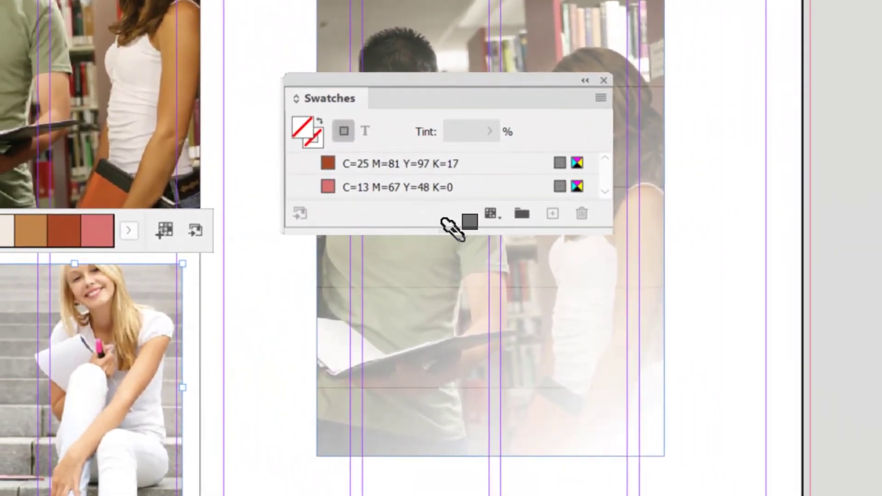
pyautogui.moveTo(459, 232); pyautogui.dragTo(480, 443)
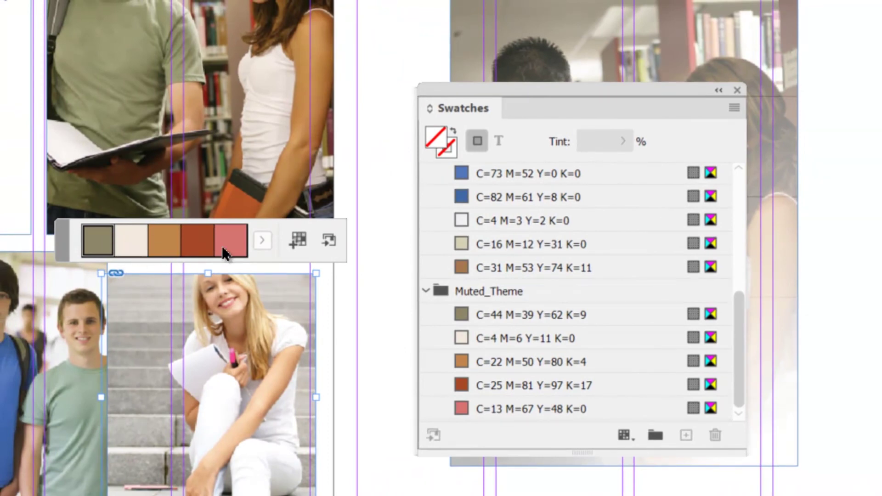
pyautogui.click(264, 241)
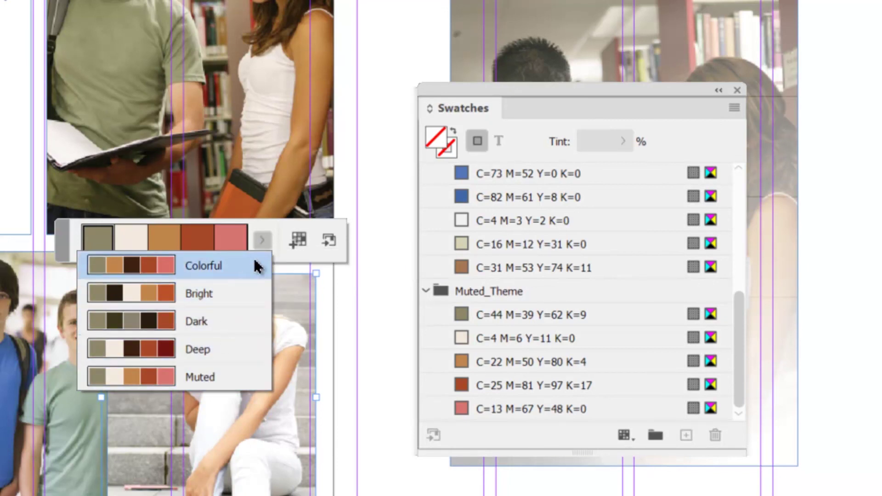
pyautogui.click(265, 242)
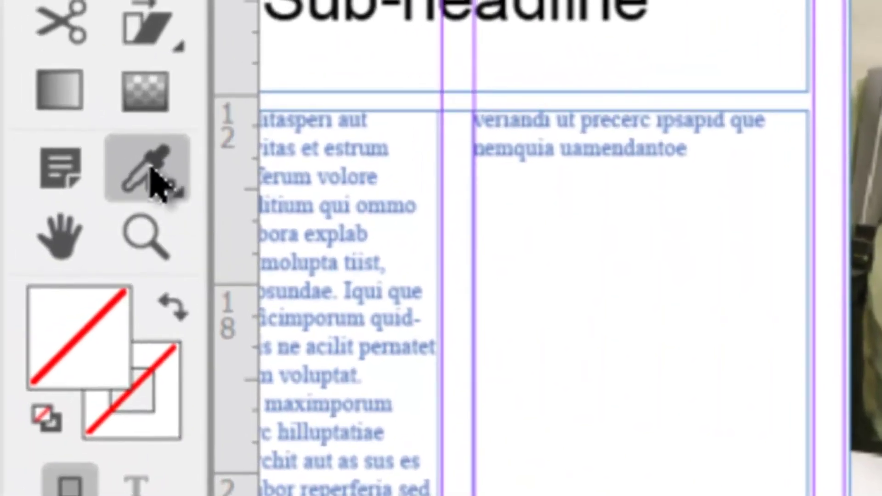
# Switch to the Eyedropper tool and pick up the green of the man's shirt as the fill color.
pyautogui.click(154, 181)
pyautogui.click(429, 319)
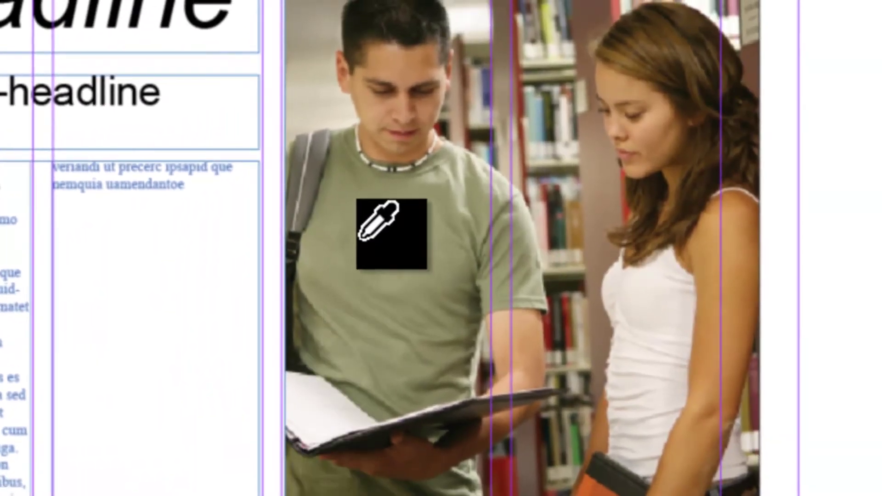
pyautogui.click(363, 239)
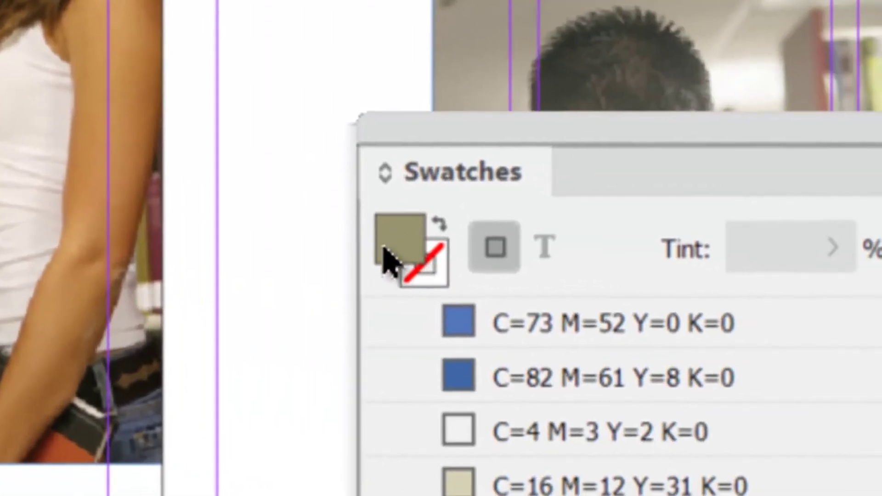
pyautogui.click(398, 240)
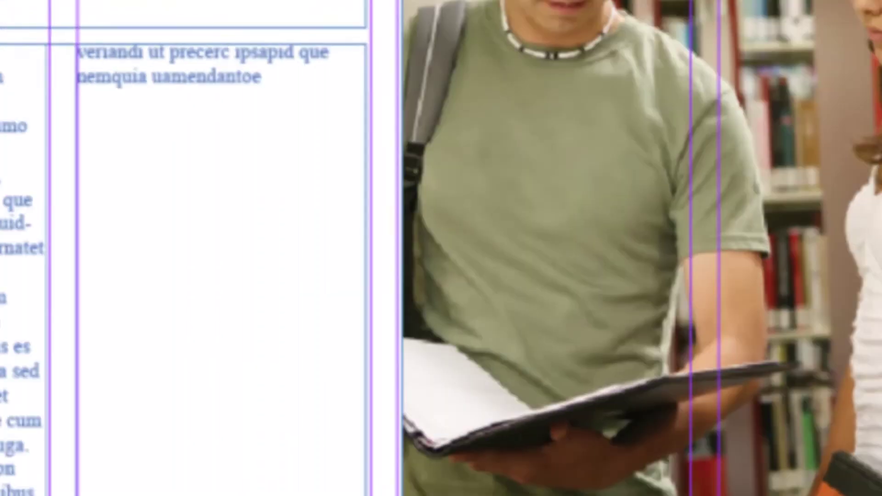
# Choose the Measure tool and measure diagonally from the large photo's left edge to the upper area of the right page.
pyautogui.click(126, 146)
pyautogui.click(347, 317)
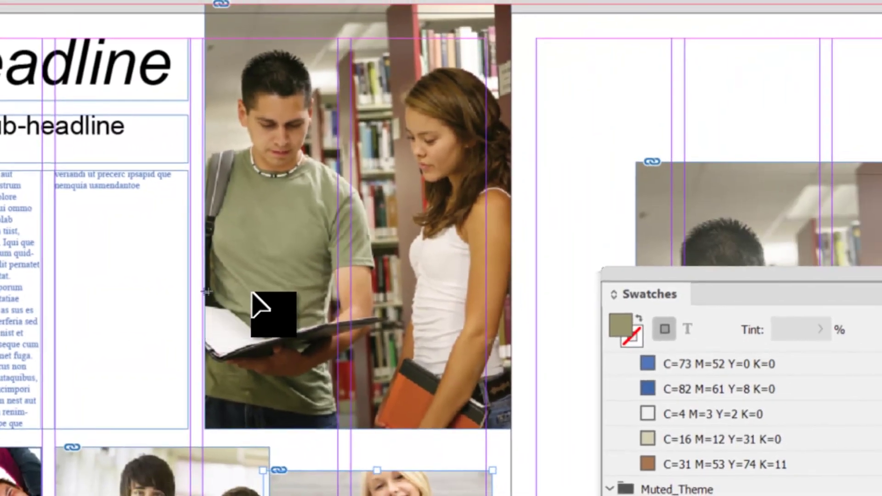
pyautogui.moveTo(253, 294)
pyautogui.mouseDown()
pyautogui.moveTo(528, 271)
pyautogui.moveTo(510, 291)
pyautogui.moveTo(539, 234)
pyautogui.moveTo(669, 78)
pyautogui.mouseUp()
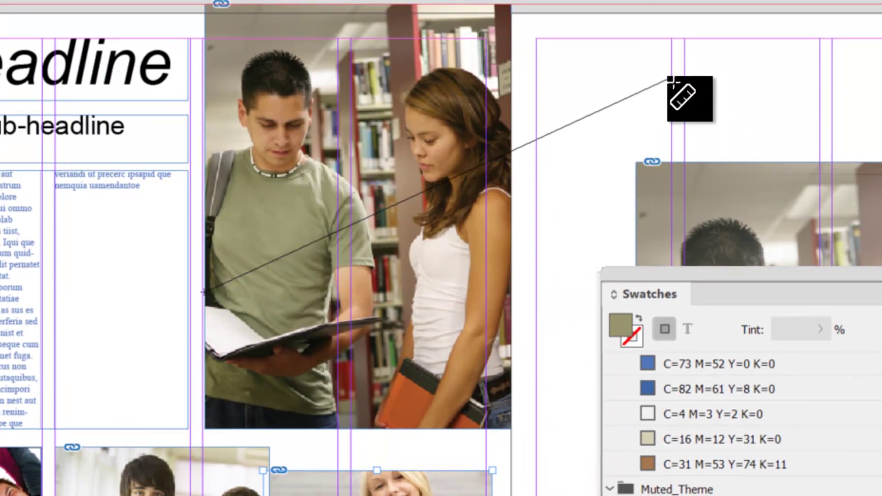